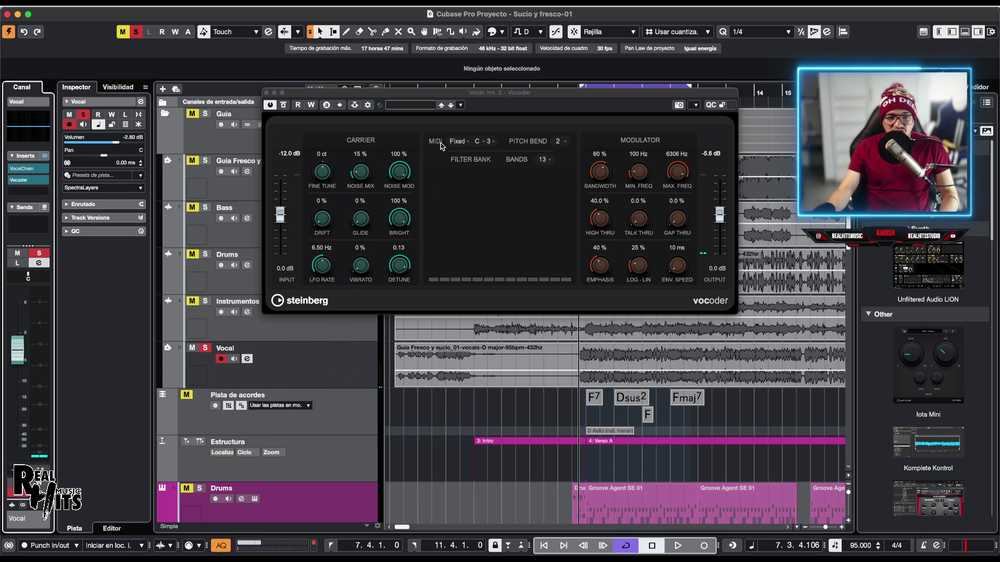
Step: Review the vocoder's MIDI mode and note choices, keeping Fixed mode, and audition the vocal through the plug-in
left_click(468, 144)
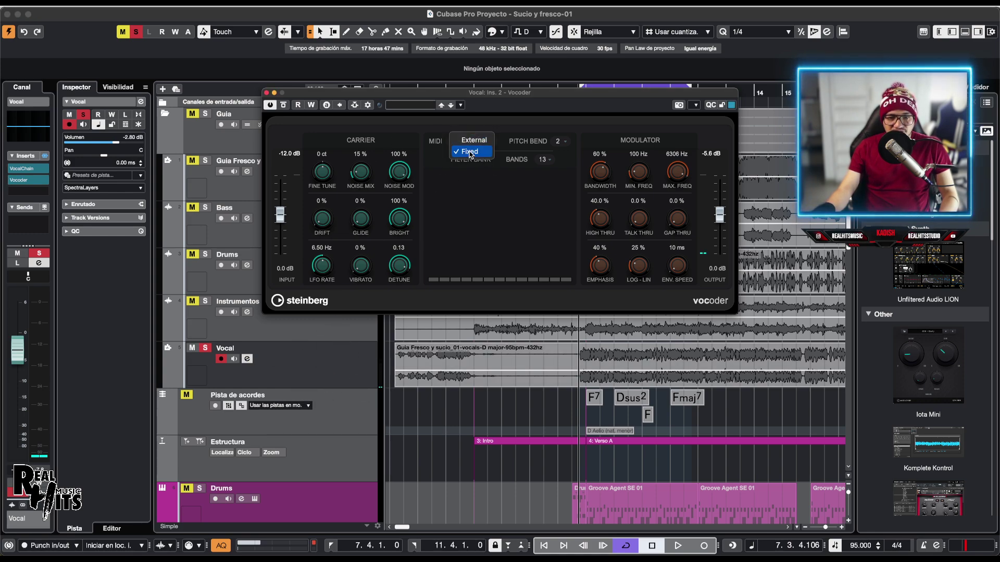
left_click(470, 152)
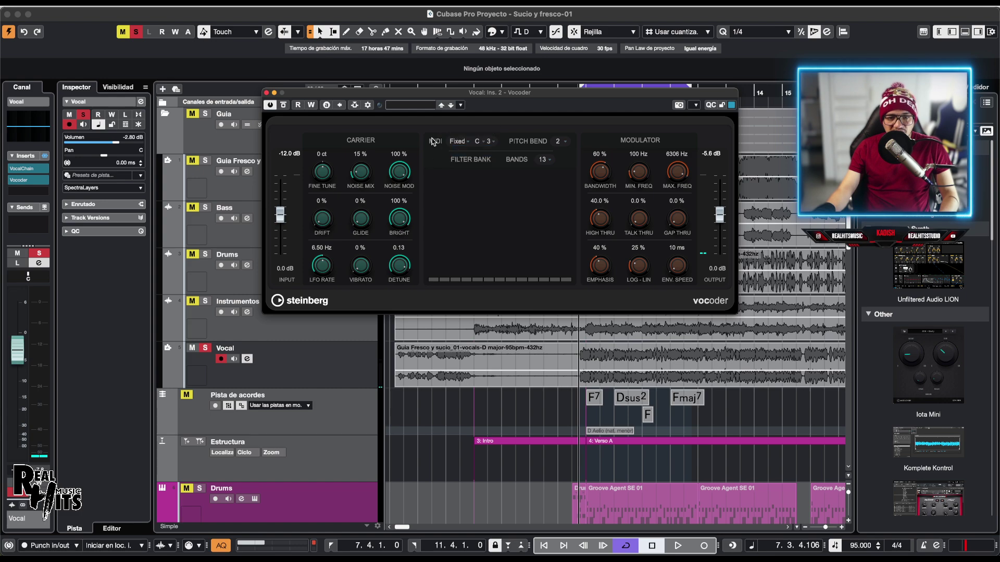
left_click(483, 144)
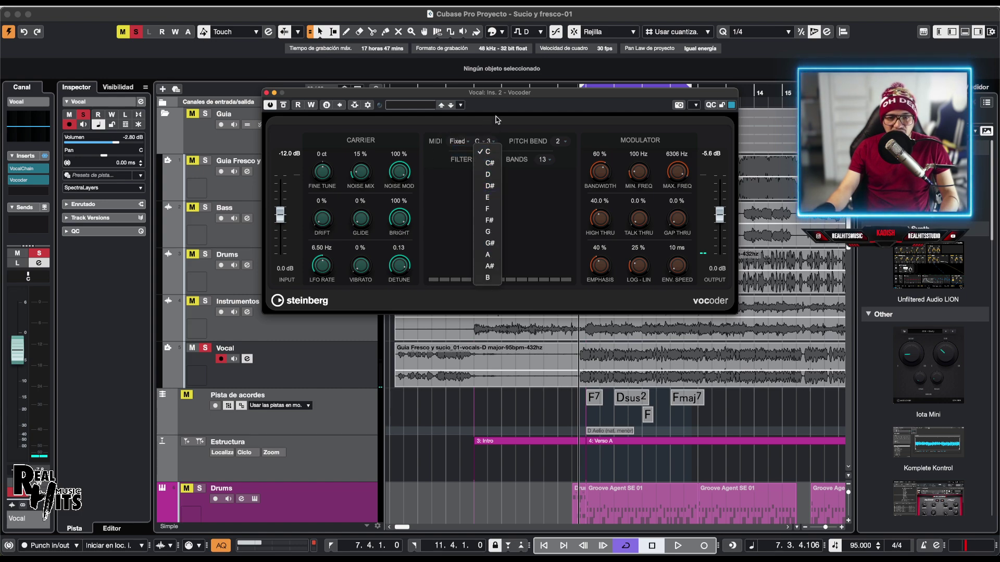
left_click(494, 118)
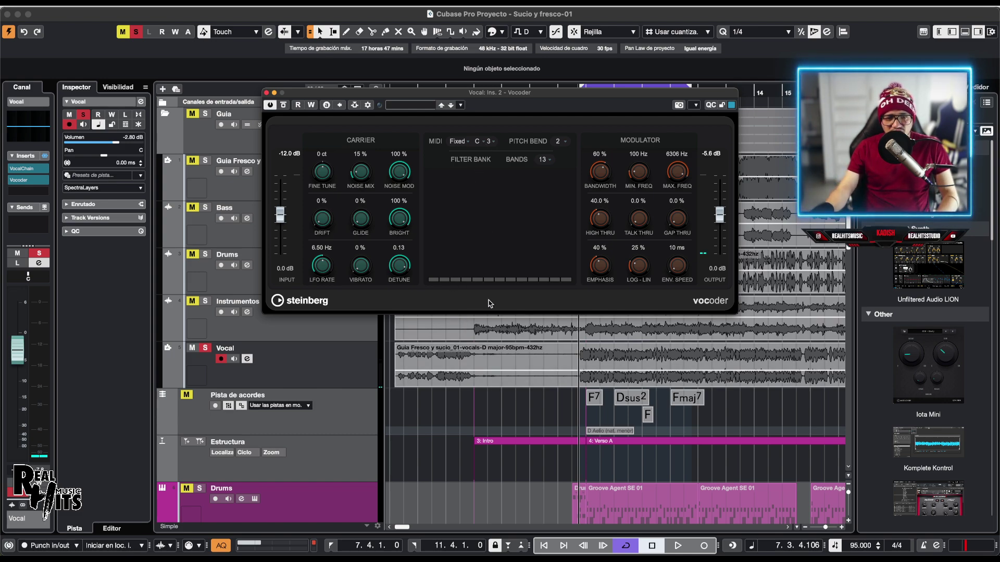
key("space")
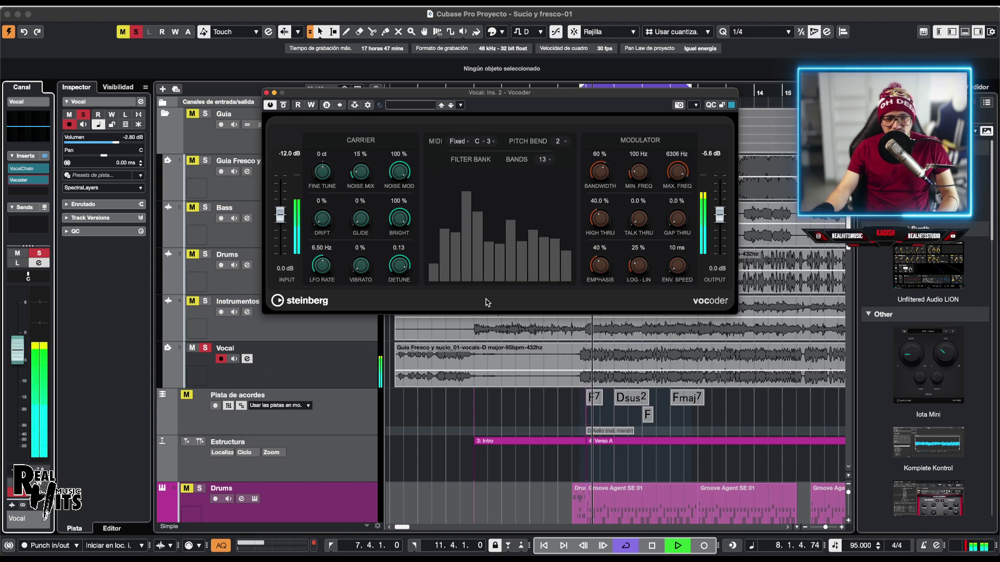
key("space")
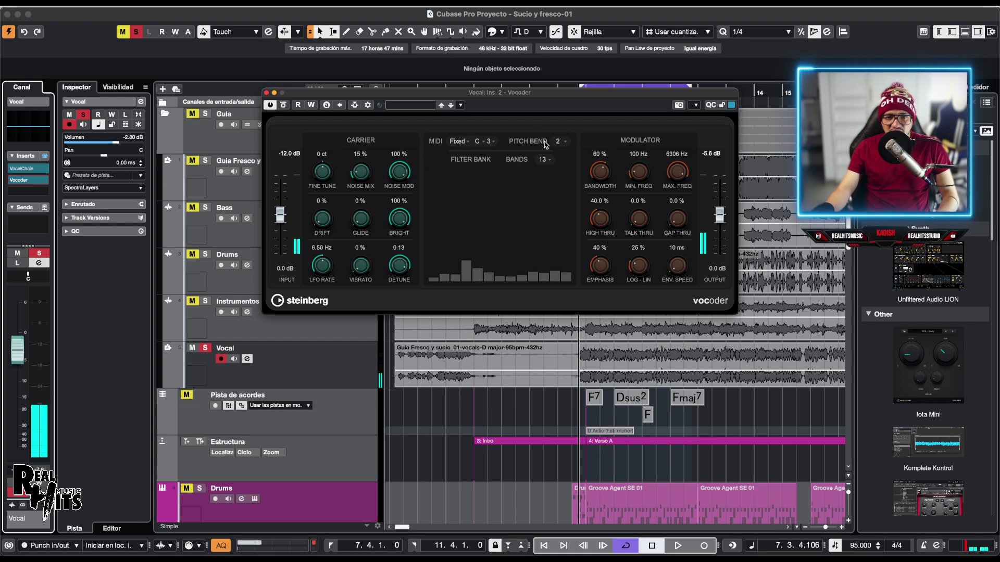
Step: Set the vocoder's fixed MIDI note to E in octave 2 and start playback to hear it
left_click(489, 142)
left_click(489, 154)
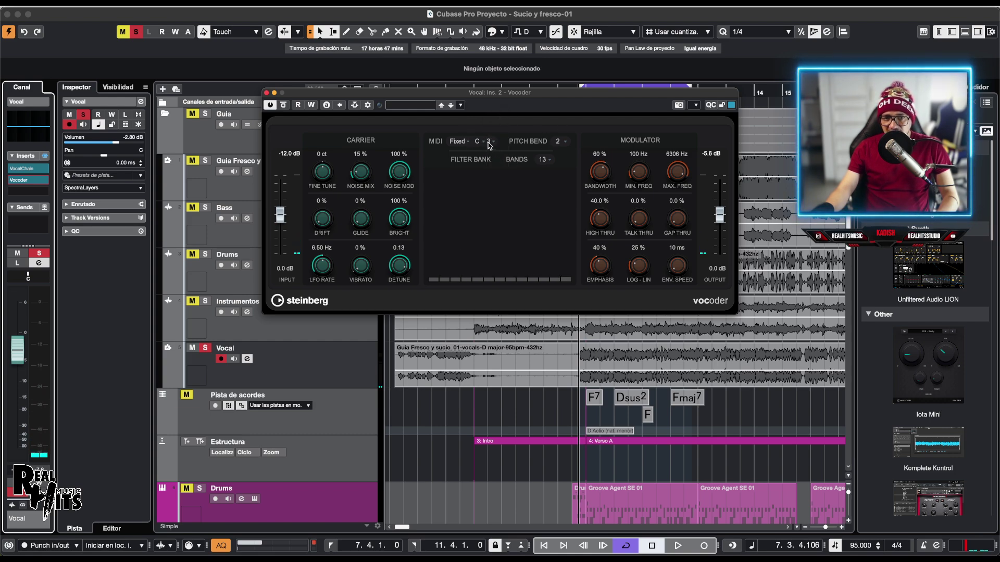
left_click(460, 144)
left_click(460, 152)
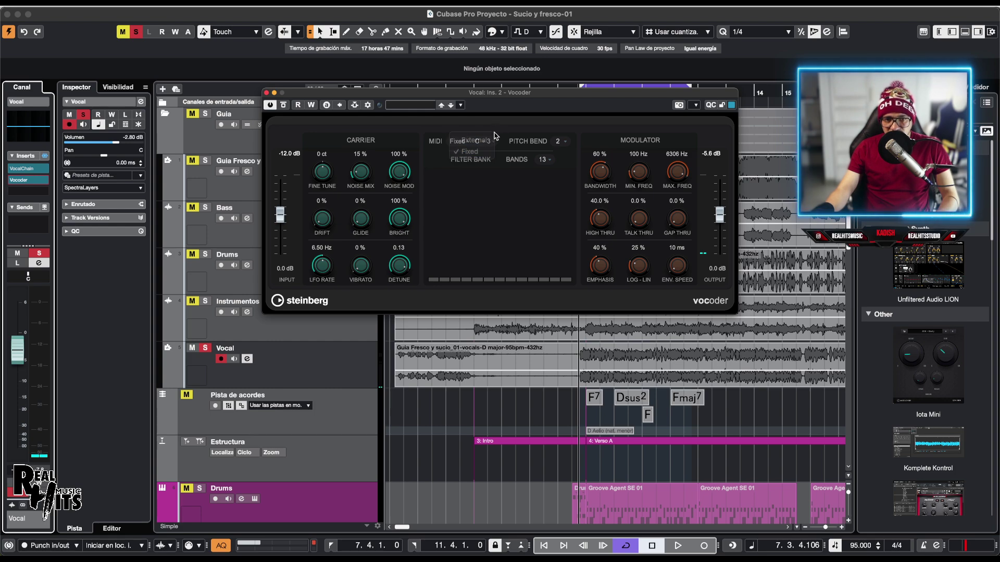
left_click(477, 144)
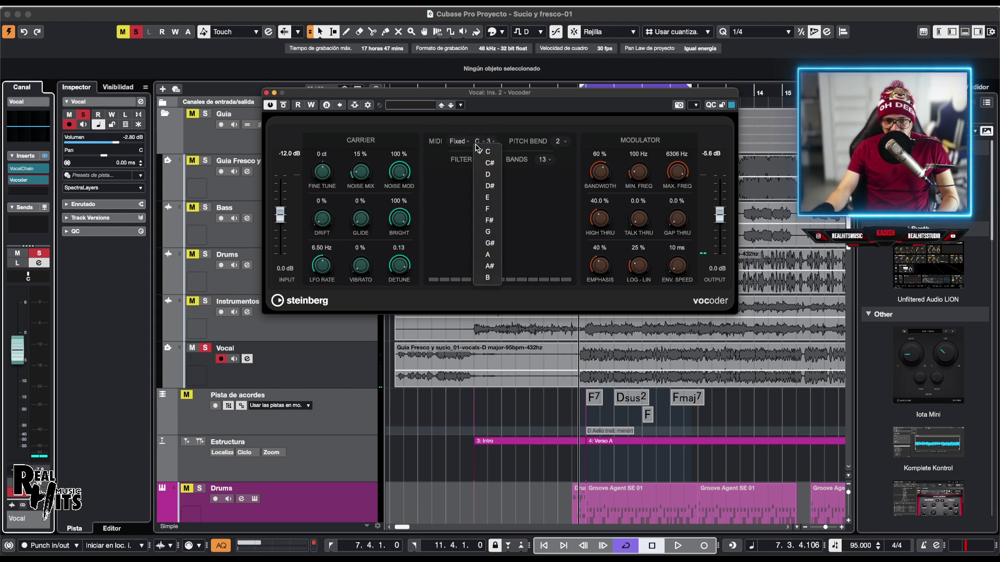
left_click(489, 200)
left_click(491, 142)
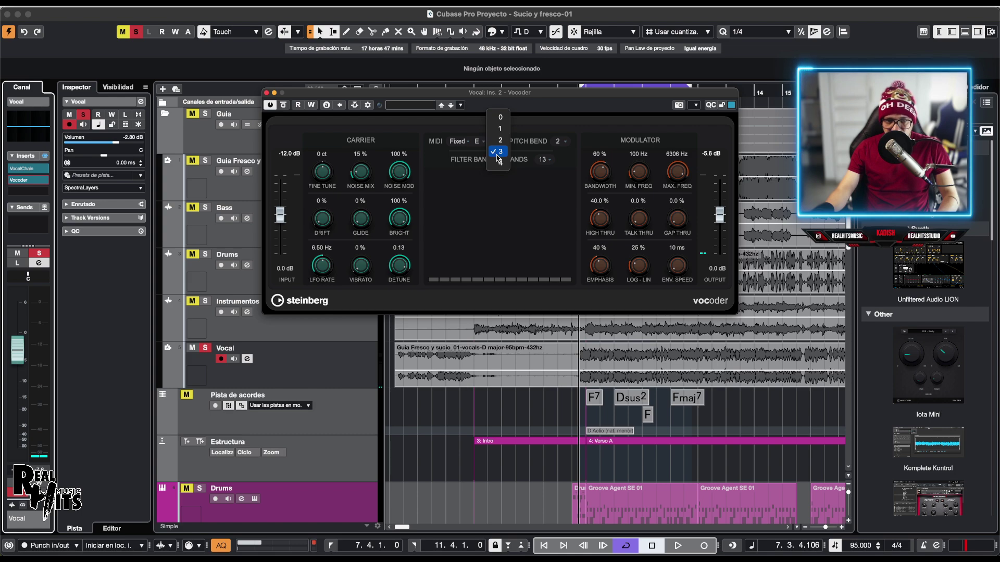
left_click(499, 141)
key("space")
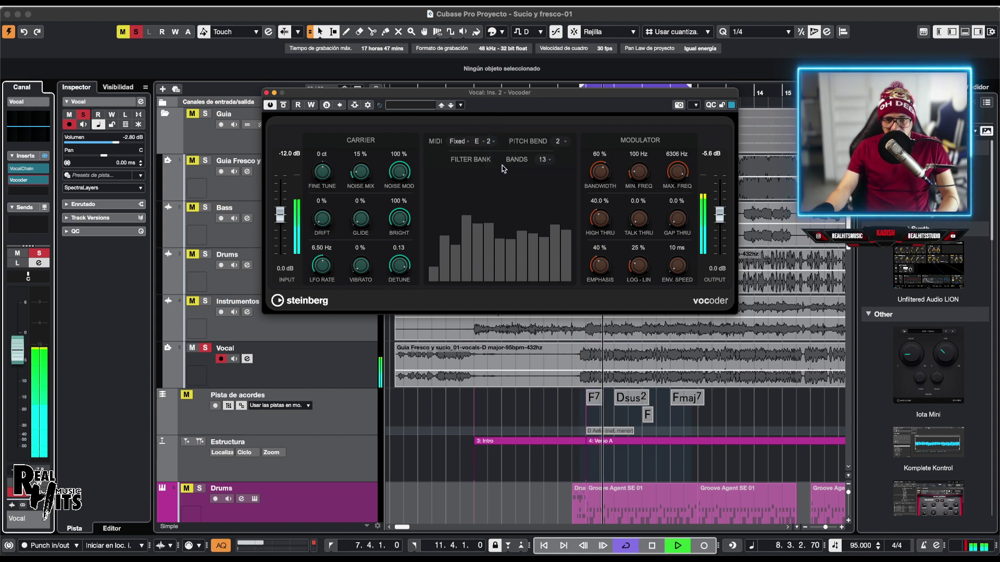
Step: Try pitch bend ranges of 4 and 10 during playback, return the range to 2 and stop playback
left_click(559, 141)
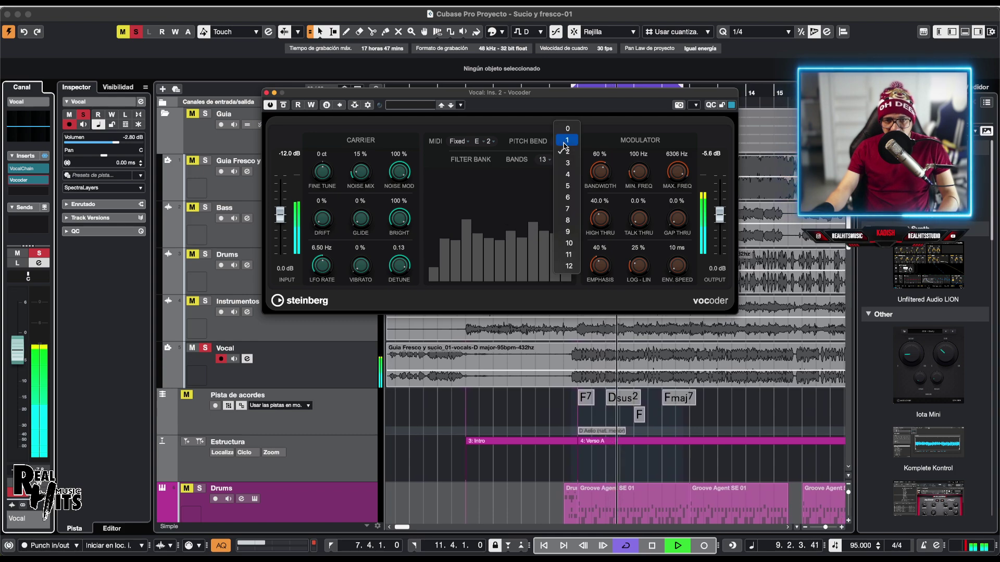
left_click(567, 174)
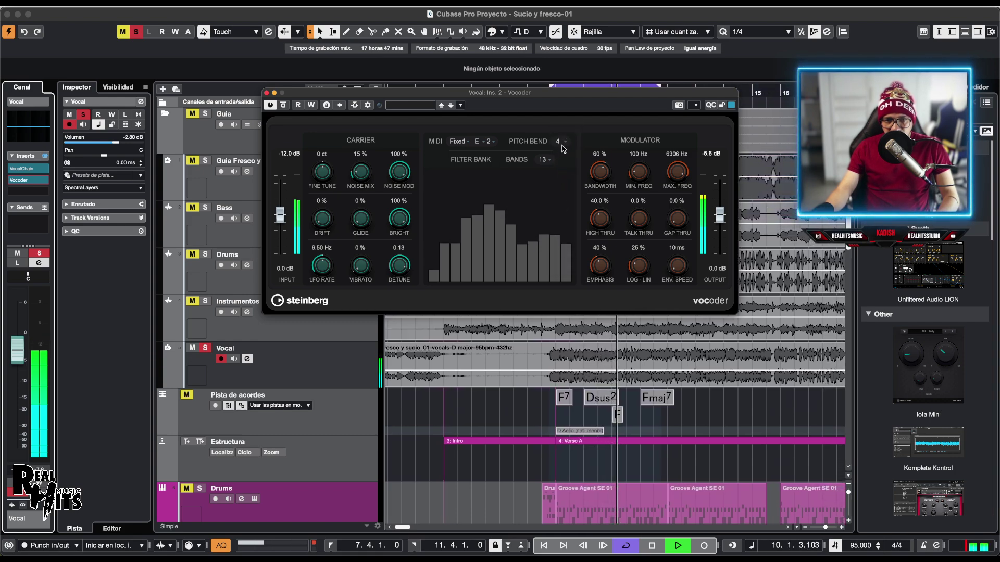
left_click(563, 148)
left_click(564, 187)
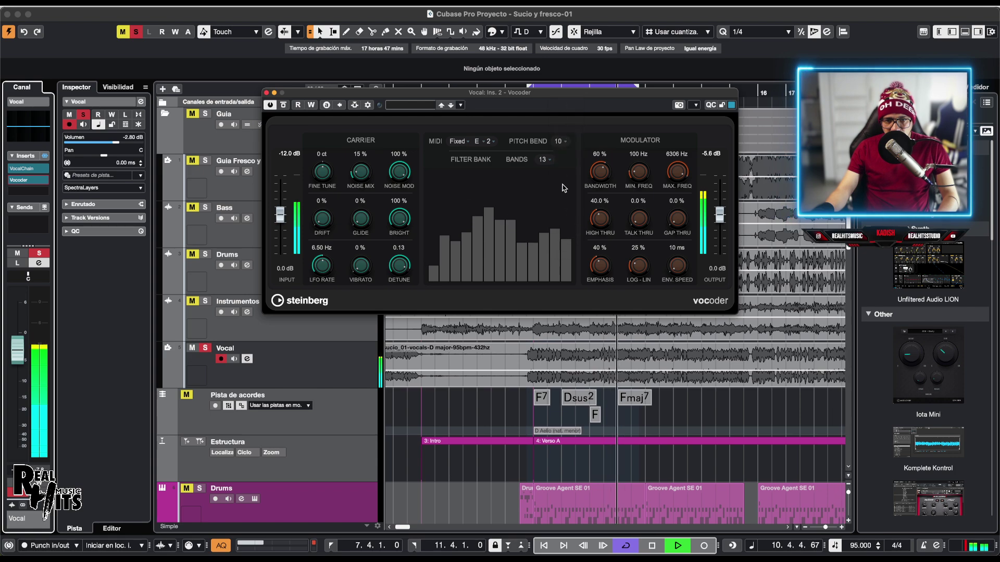
left_click(560, 142)
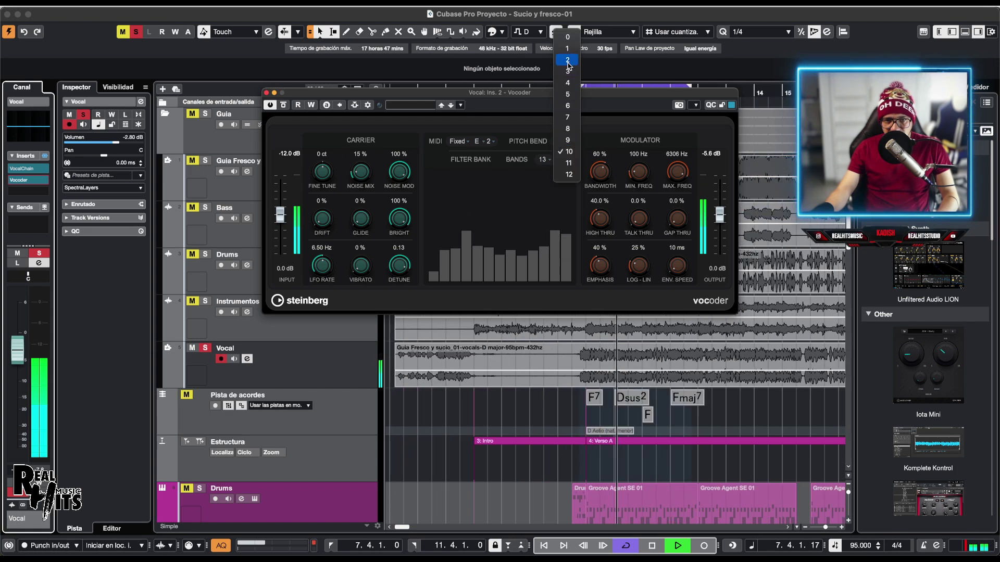
left_click(568, 62)
key("space")
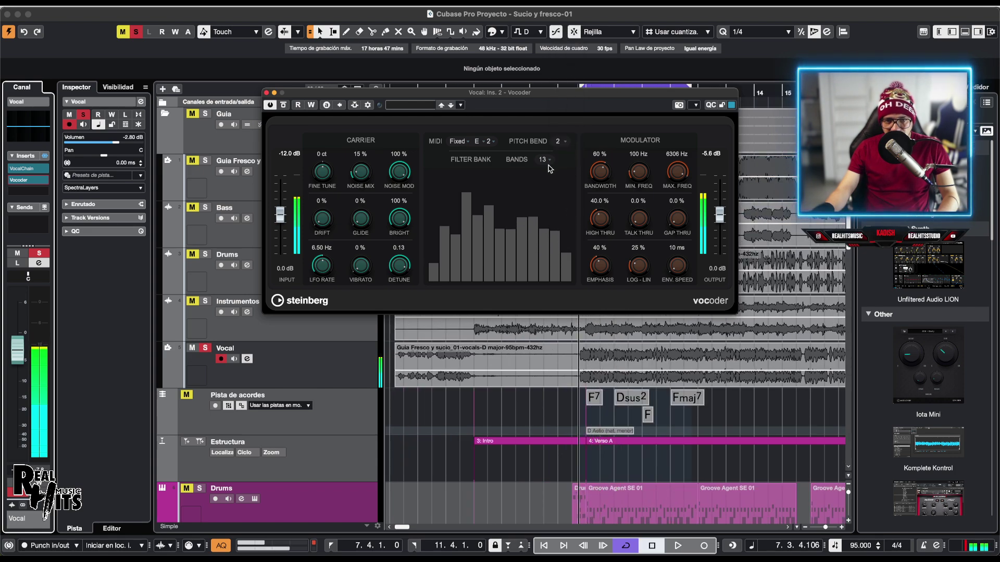
Step: Set the filter bank to 17 bands while auditioning the vocal
key("space")
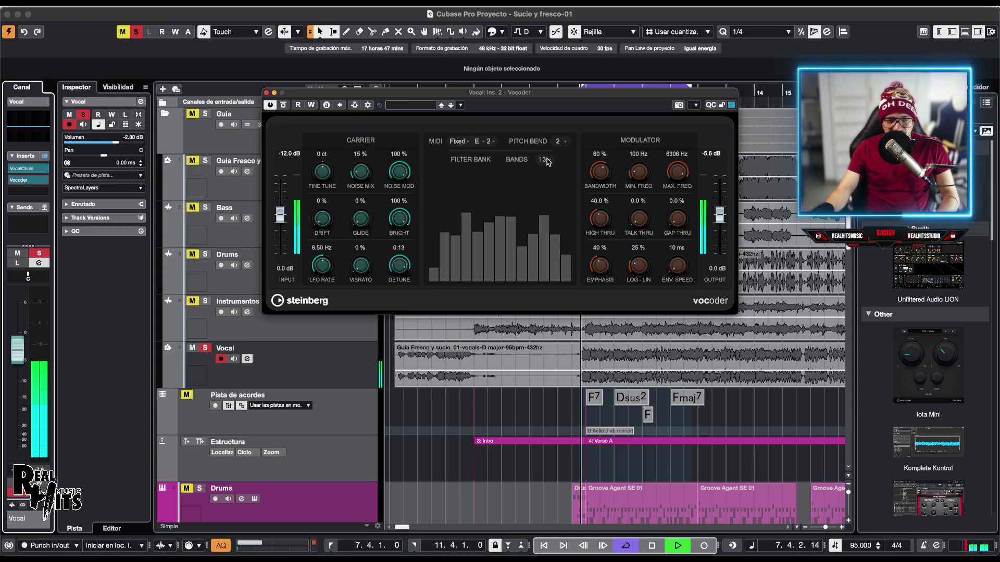
left_click(545, 159)
left_click(553, 214)
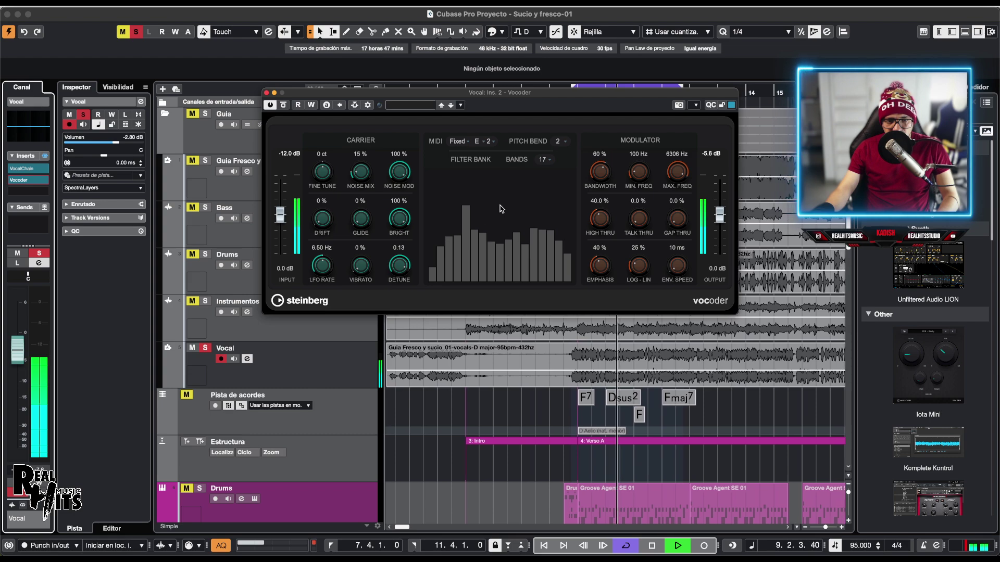
key("space")
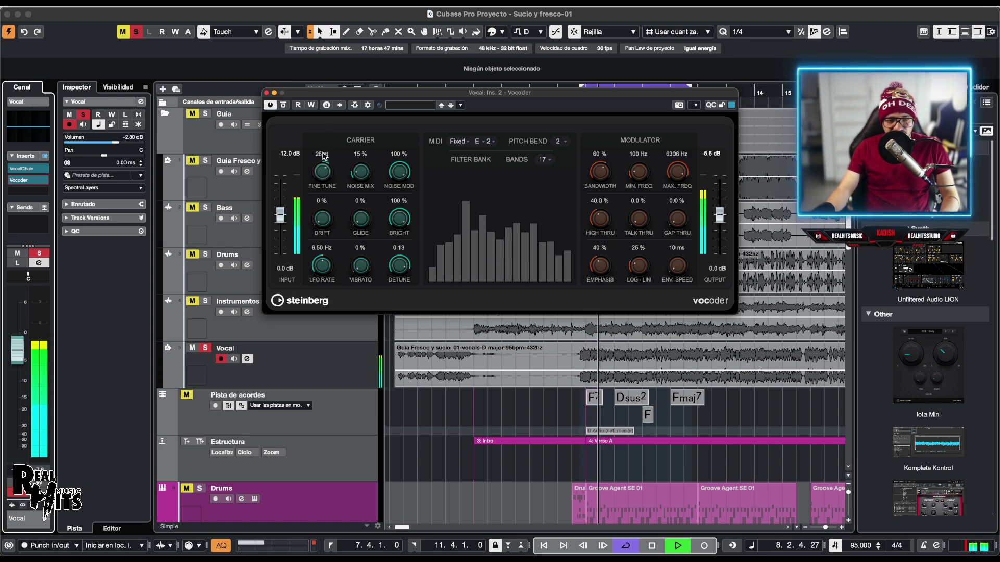
Step: Adjust the carrier's Fine Tune to 14 ct, Noise Mix to 67% and Noise Mod to 63%, auditioning extreme noise settings along the way
left_click_drag(321, 205, 366, 152)
left_click_drag(368, 210, 367, 187)
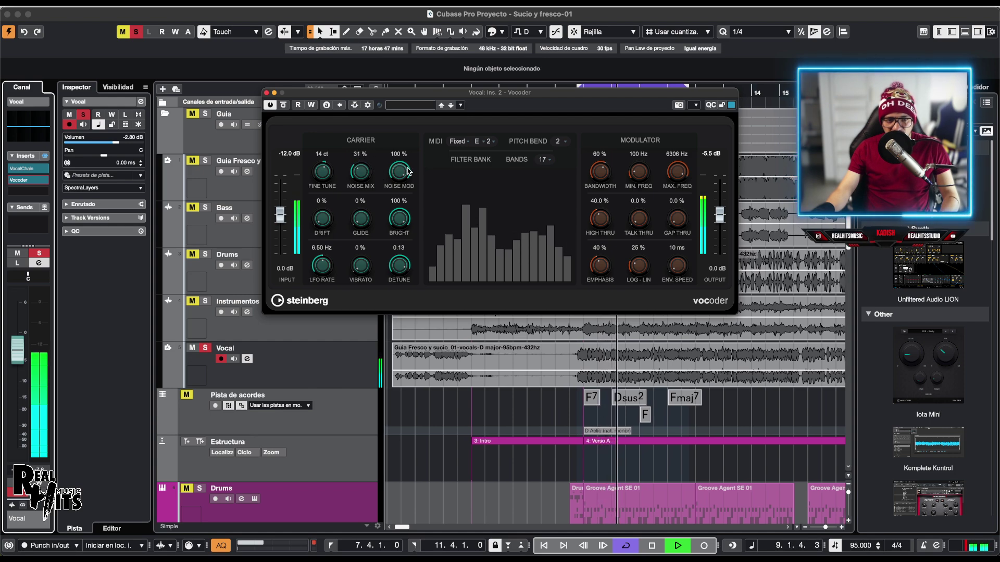
left_click_drag(406, 167, 406, 187)
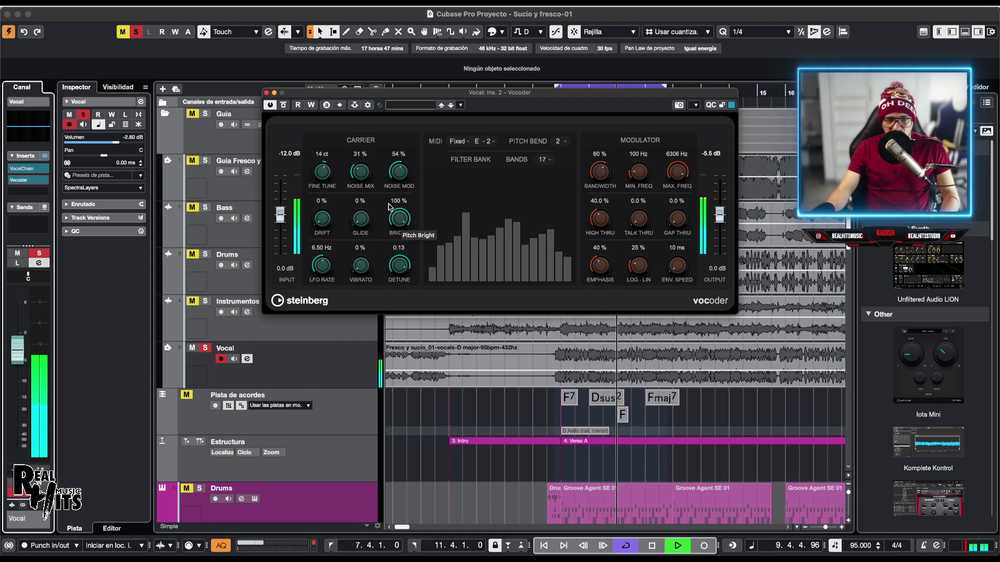
left_click_drag(368, 101, 369, 99)
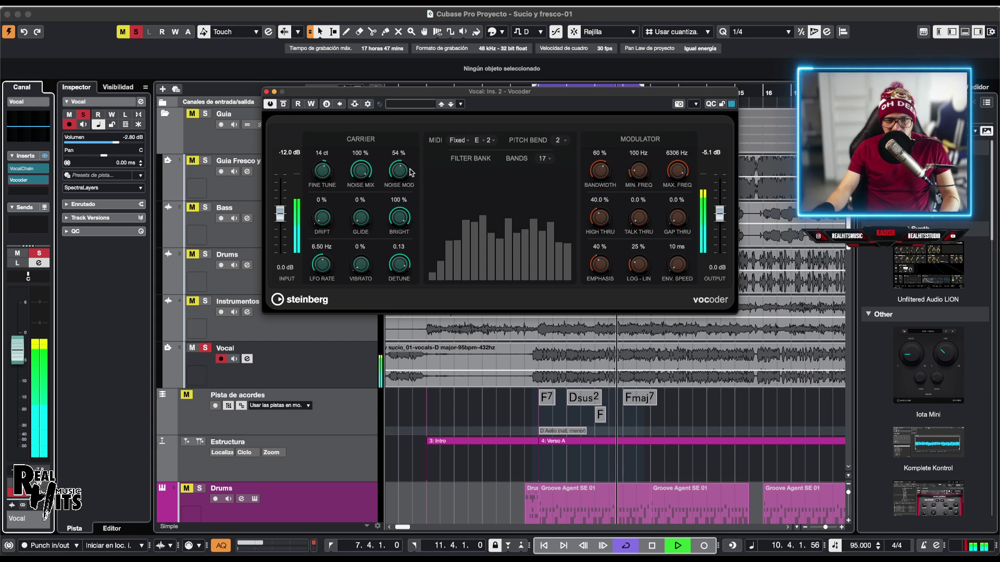
left_click_drag(404, 223, 404, 251)
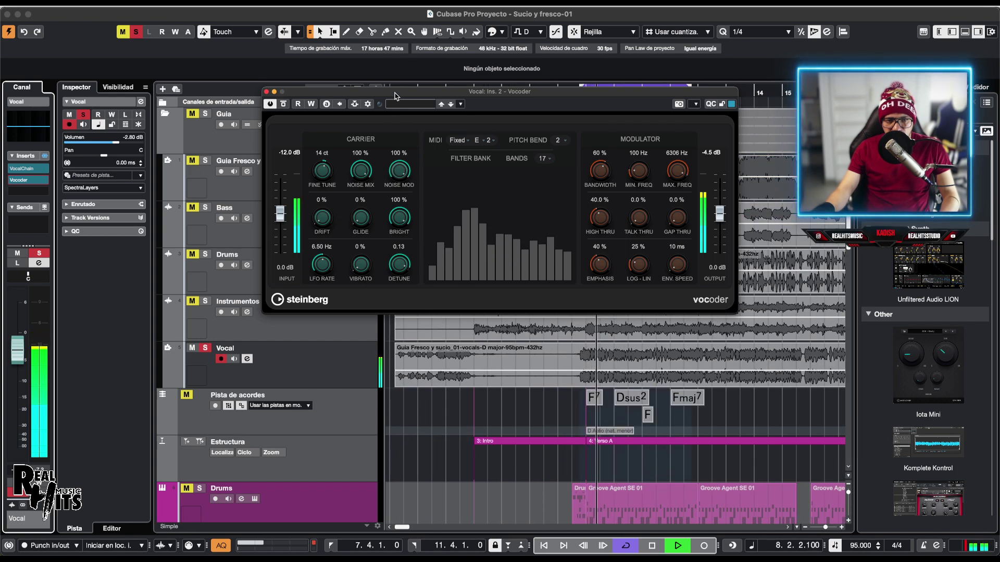
key("space")
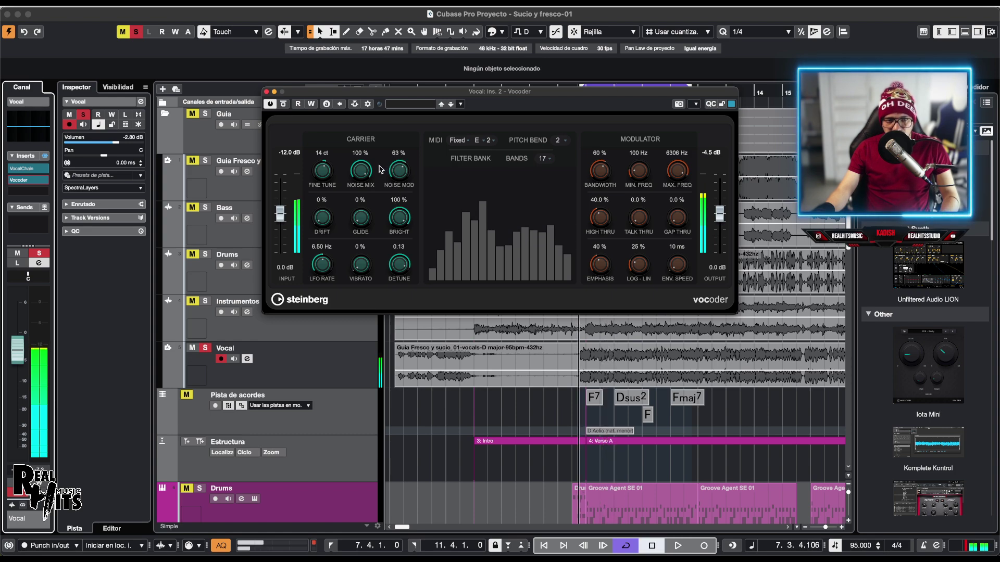
left_click_drag(368, 173, 367, 211)
Step: During playback, set the carrier's Drift to 34%, Glide to 38%, Bright to 59%, LFO Rate to 7.78 Hz and Vibrato to 26%
key("space")
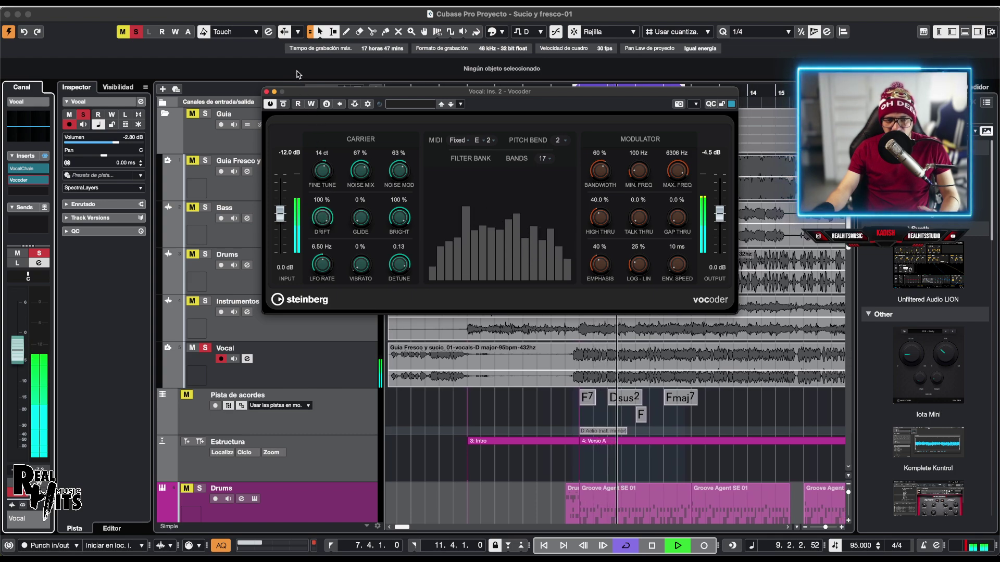
left_click_drag(297, 71, 307, 180)
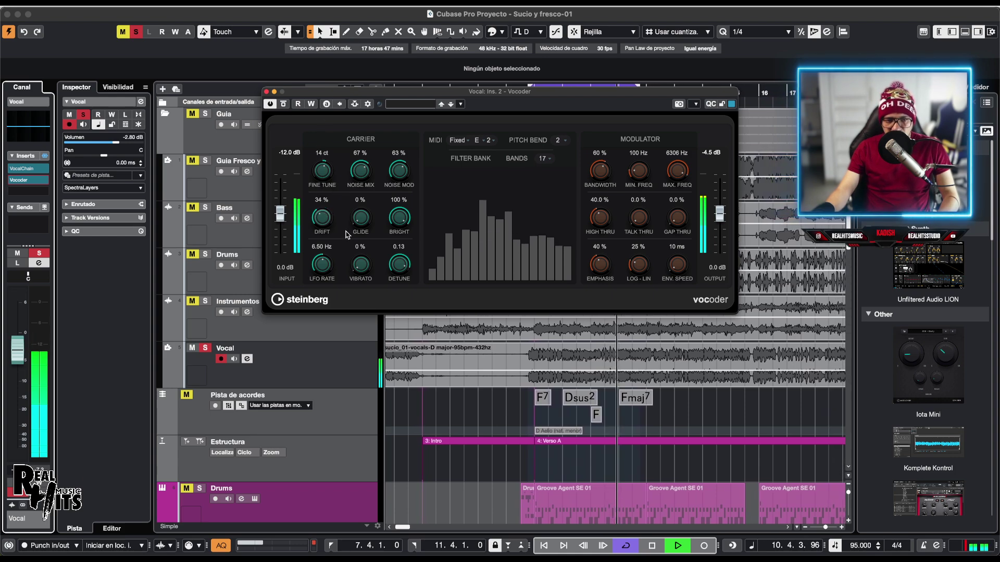
left_click_drag(360, 217, 369, 156)
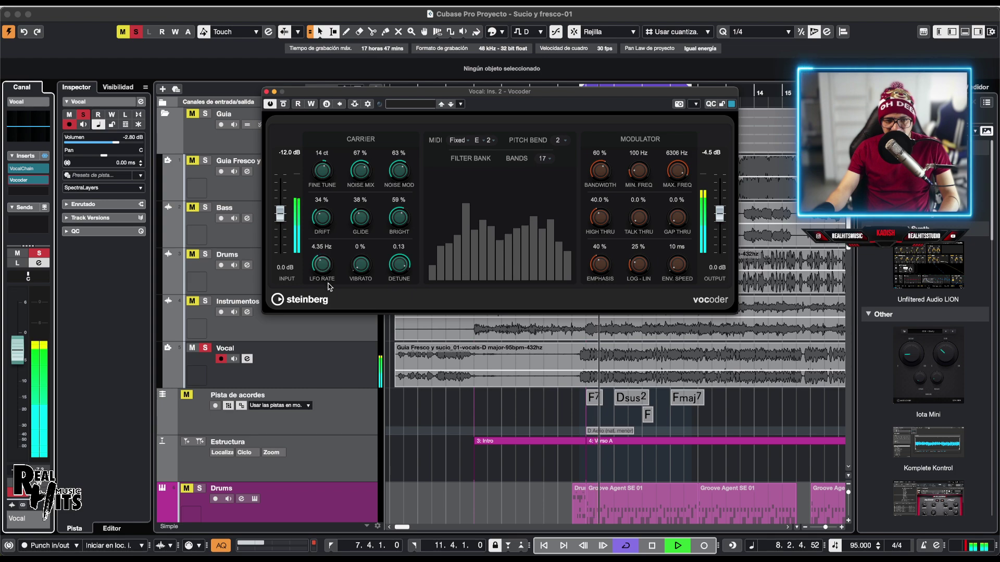
left_click_drag(329, 270, 365, 252)
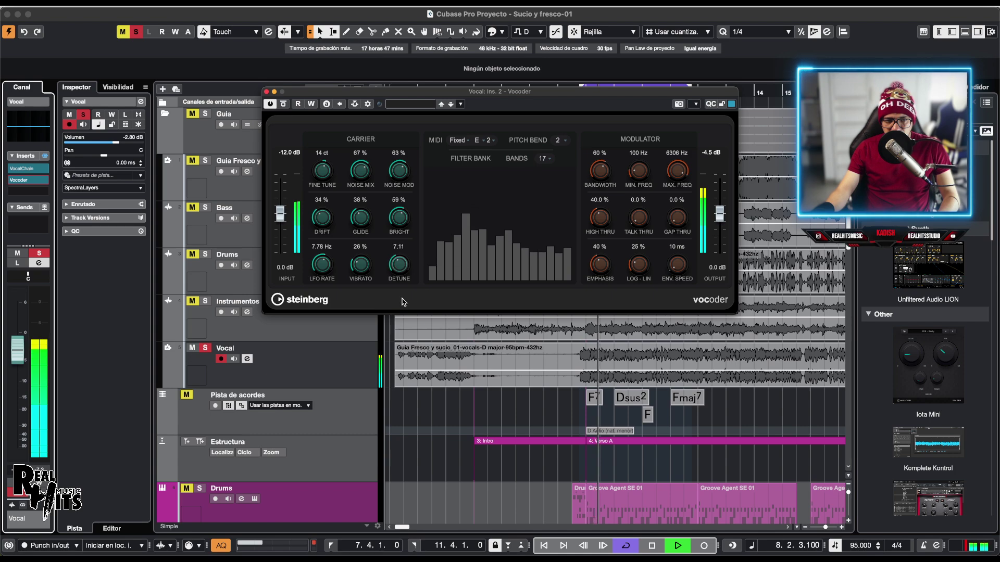
key("space")
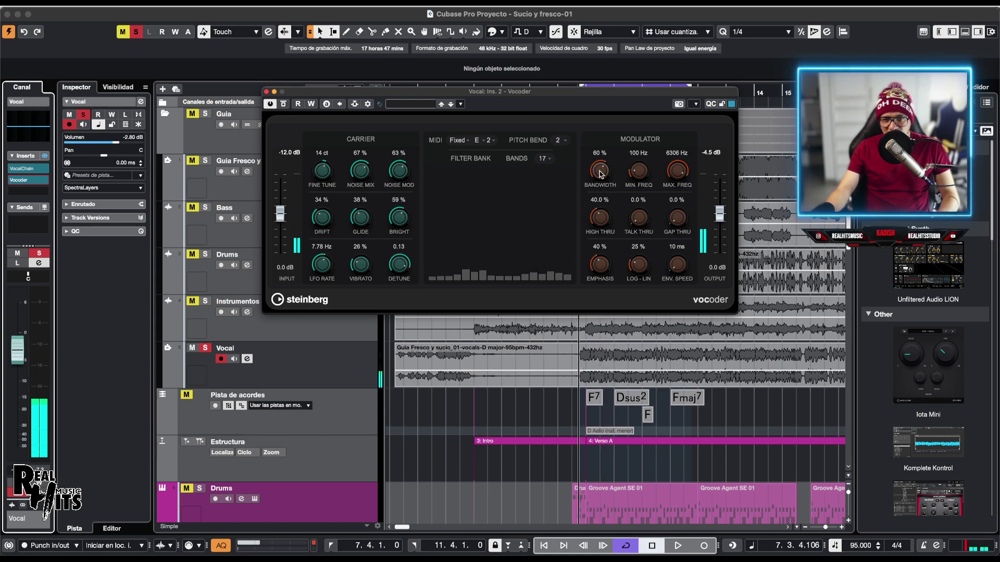
Step: Set modulator Bandwidth 65%, Min. Freq 165 Hz, High Thru 24%, Talk Thru 10.5%, Gap Thru 17.5%, Emphasis 33% and Env. Speed 28 ms during playback
left_click_drag(600, 189, 602, 164)
key("space")
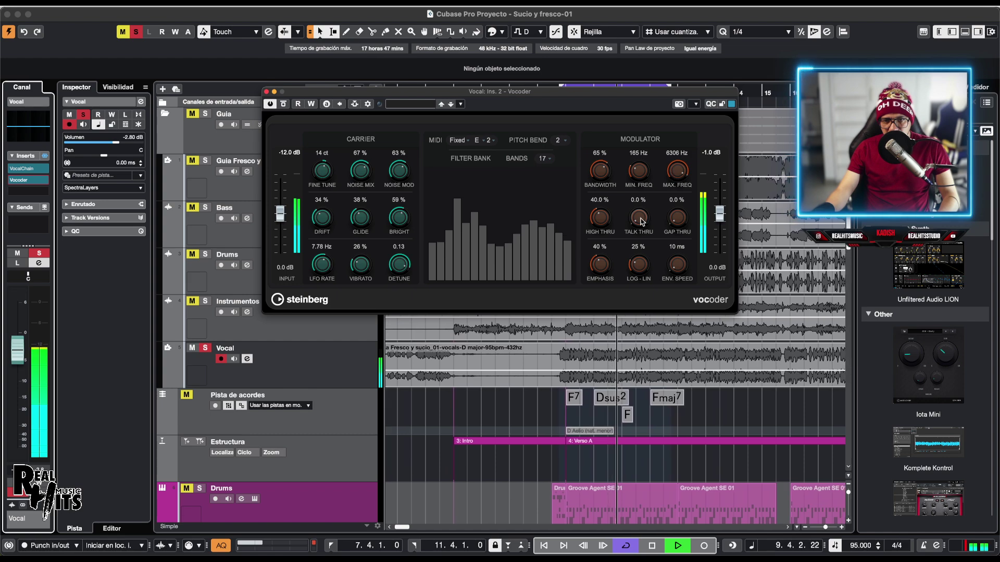
left_click_drag(607, 220, 675, 202)
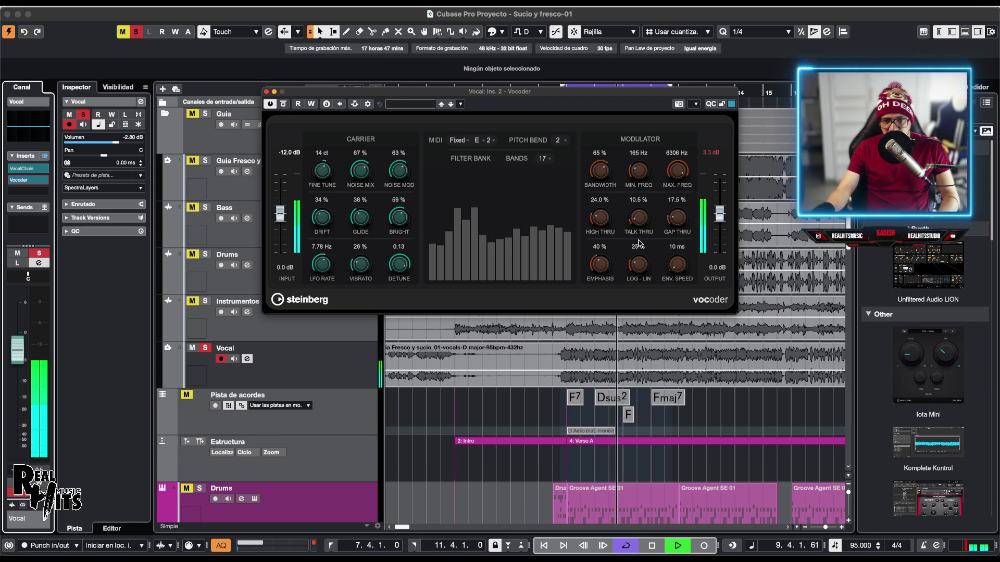
left_click_drag(600, 264, 616, 284)
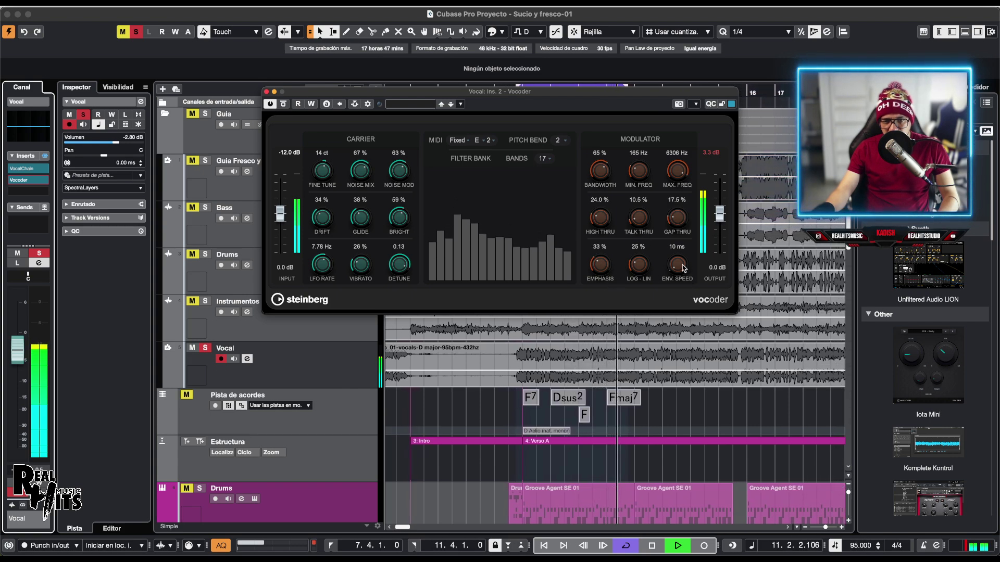
left_click_drag(684, 268, 677, 249)
key("space")
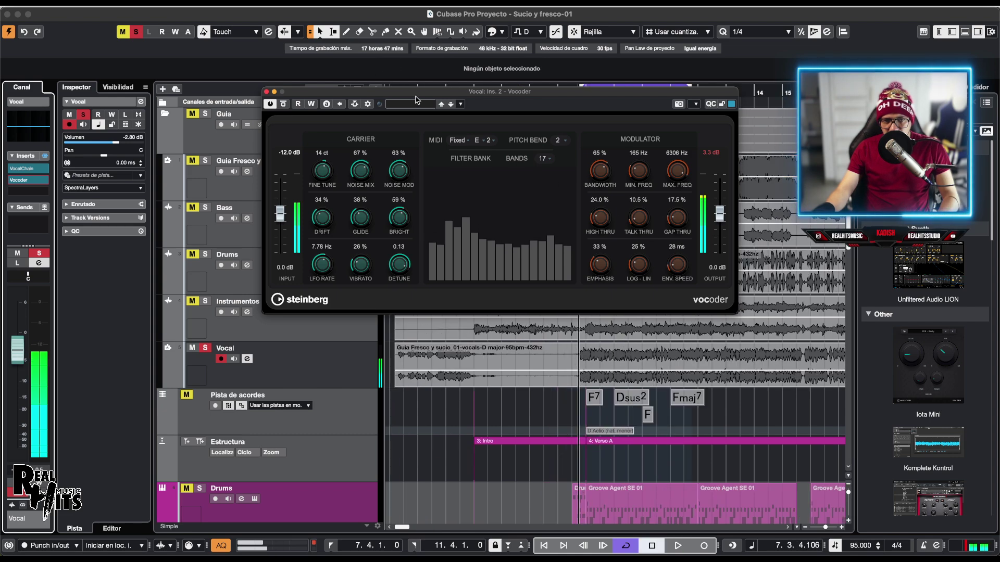
Step: Load the Airwaves preset into the vocoder on the Vocal track
left_click(419, 105)
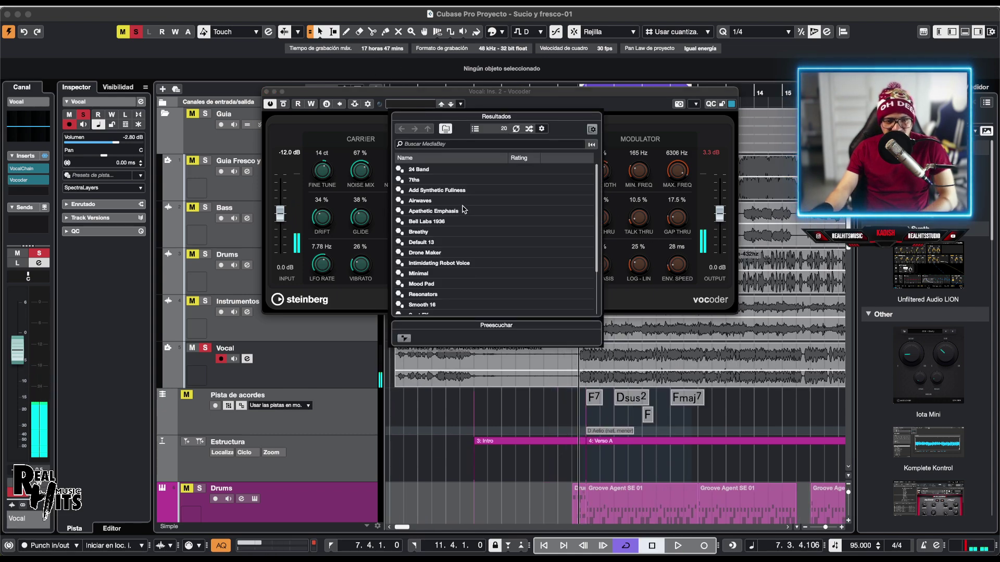
double_click(428, 201)
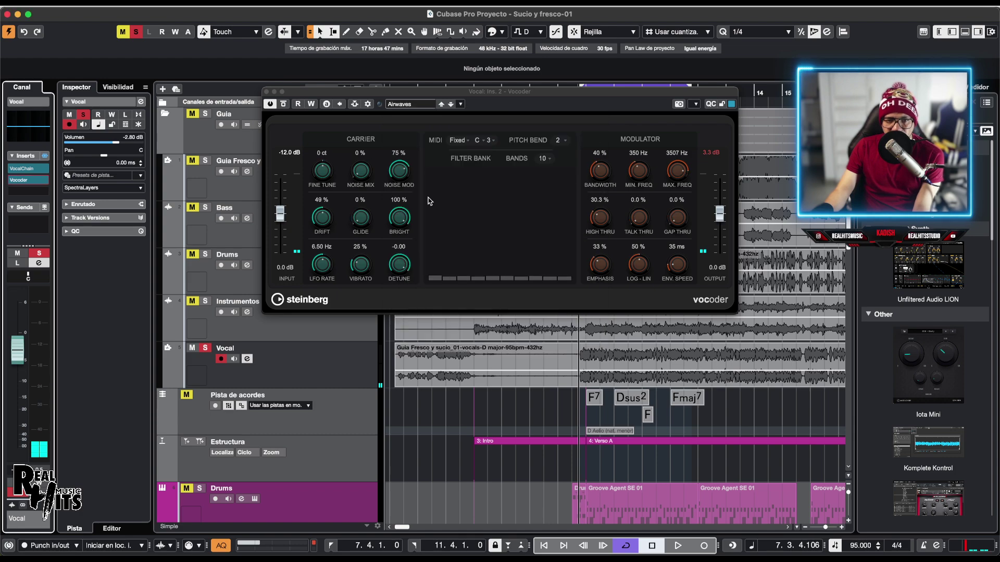
Step: Audition the Airwaves preset during playback, switch to the next preset, Apathetic Emphas, and stop playback
key("space")
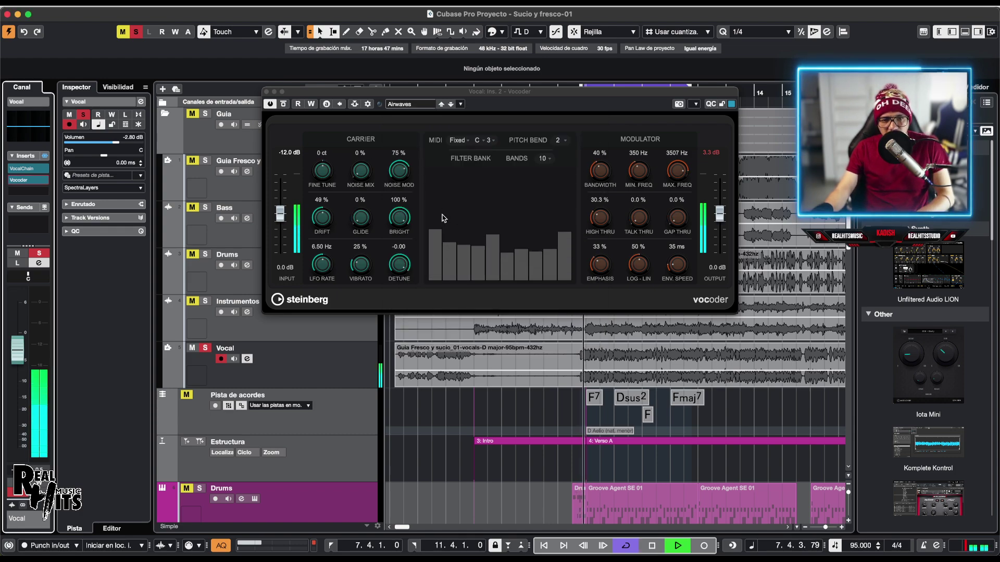
left_click(451, 104)
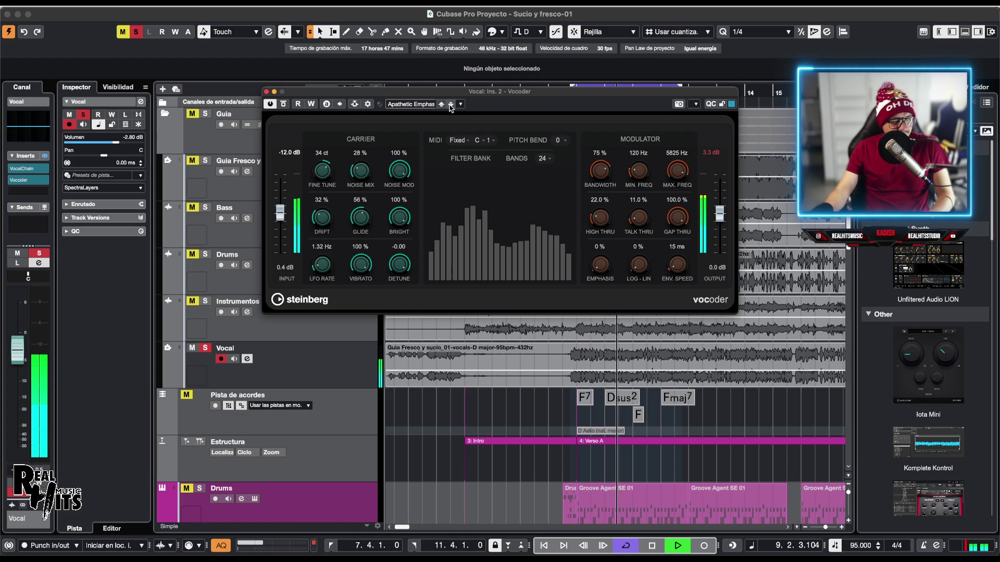
key("space")
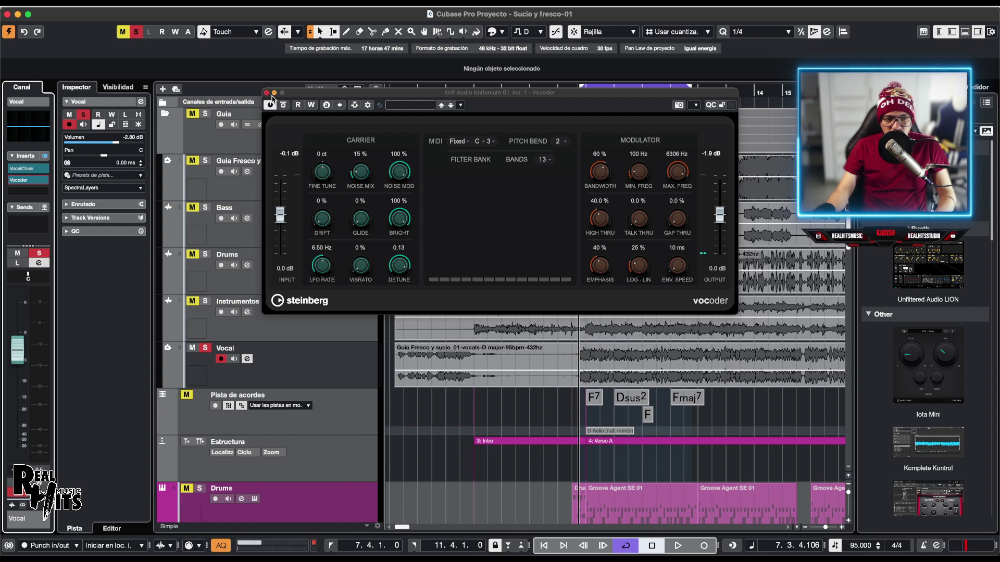
Step: Close the vocoder window of the Knif Audio Knifonium track and start adding a new MIDI track
left_click(266, 93)
left_click(332, 380)
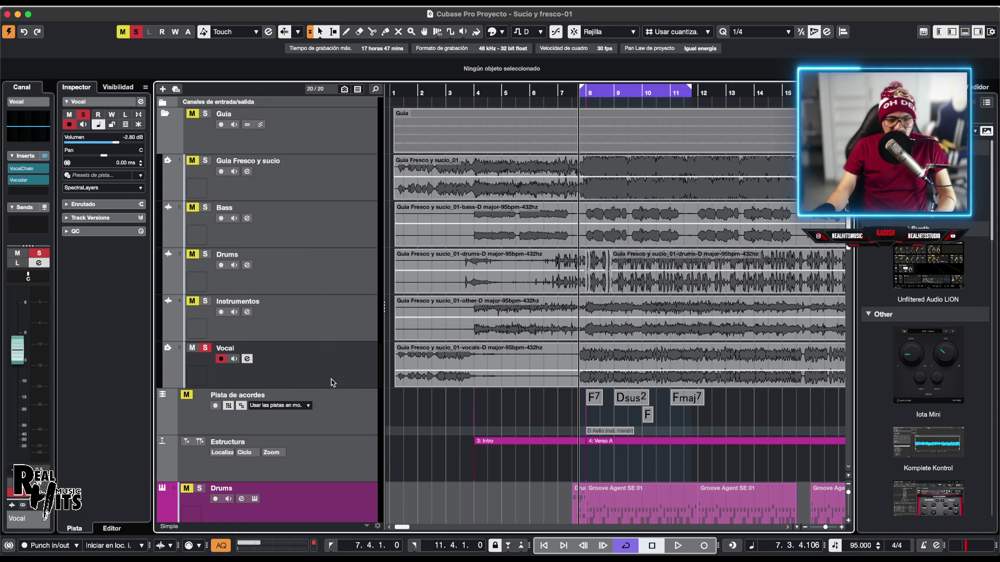
key("t")
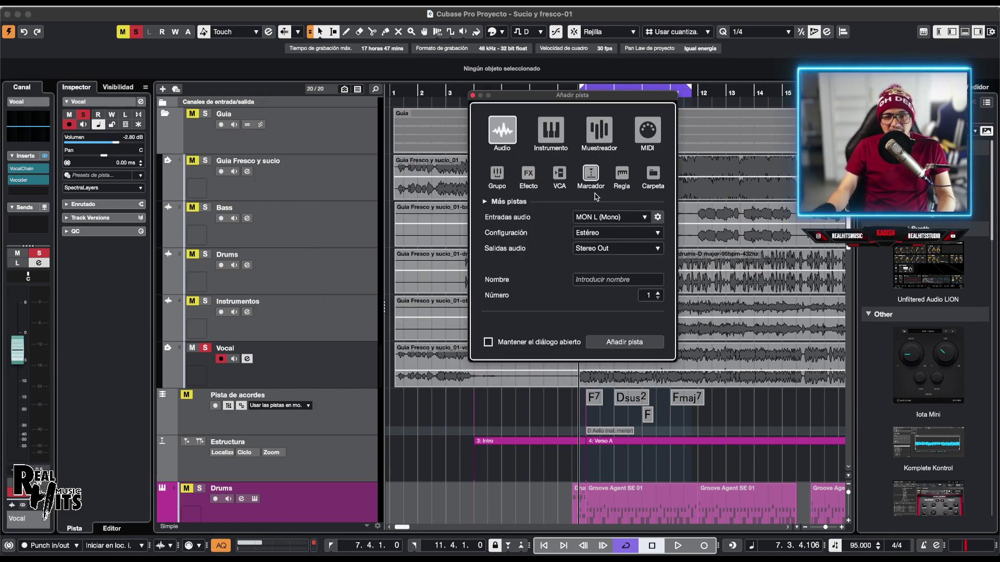
left_click(647, 130)
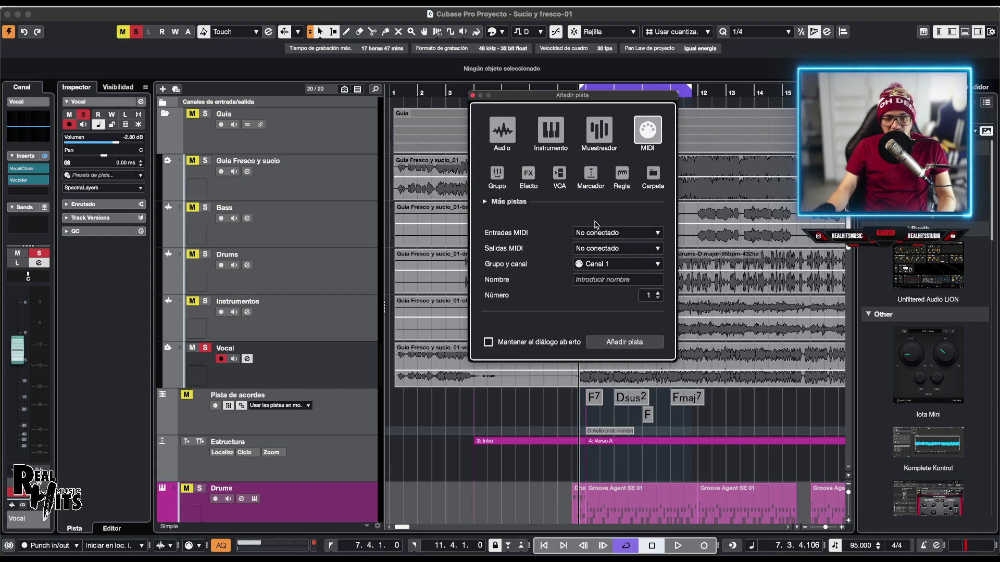
Step: Review the new track's MIDI input and channel choices and route its output to the Vocoder insert on Knif Audio Knifonium 01
left_click(603, 233)
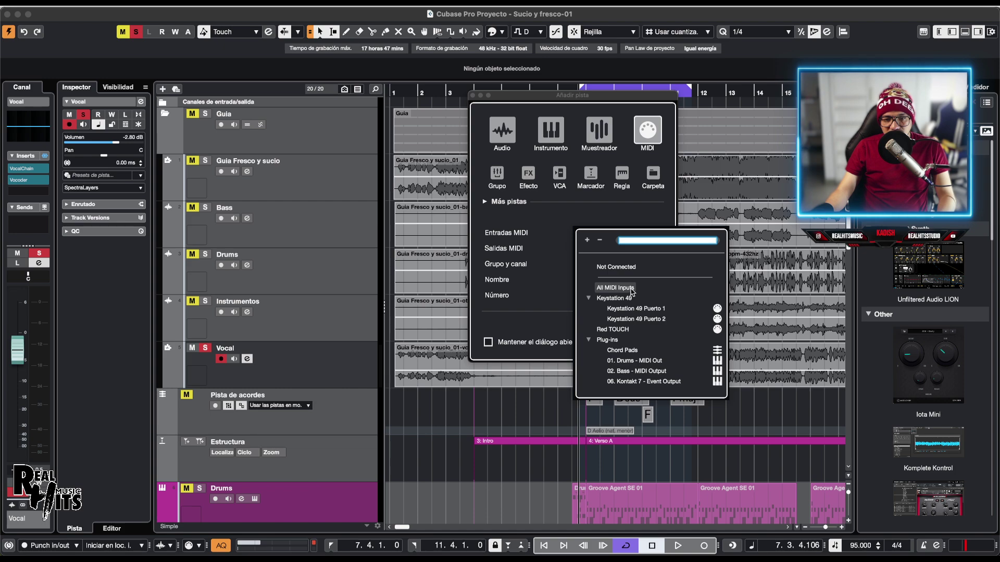
left_click(607, 267)
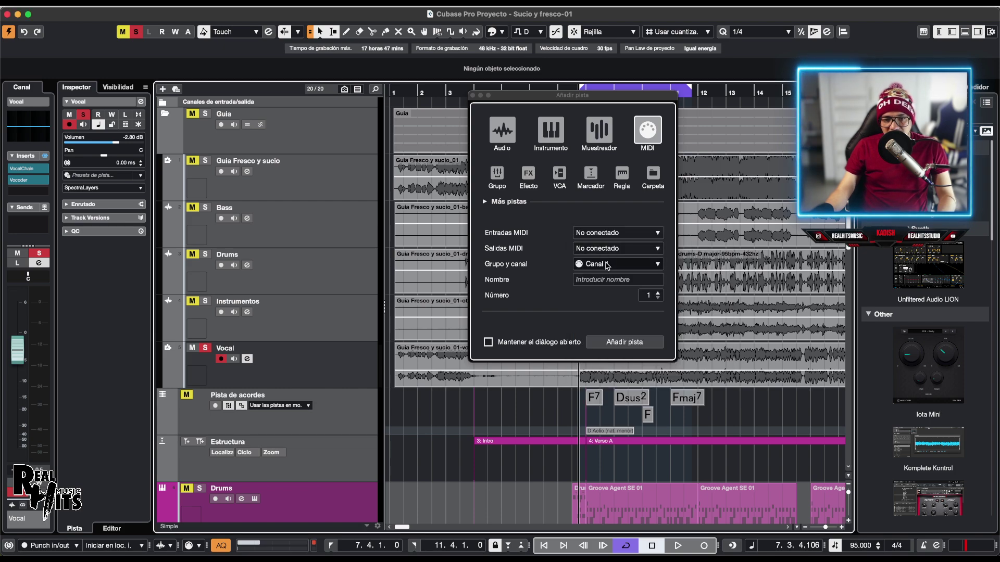
left_click(611, 264)
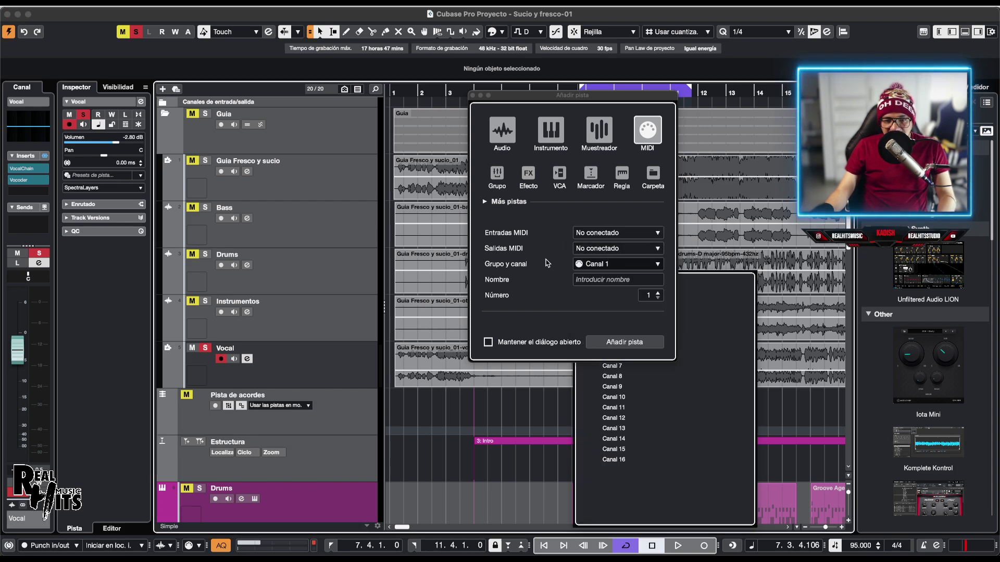
left_click(588, 249)
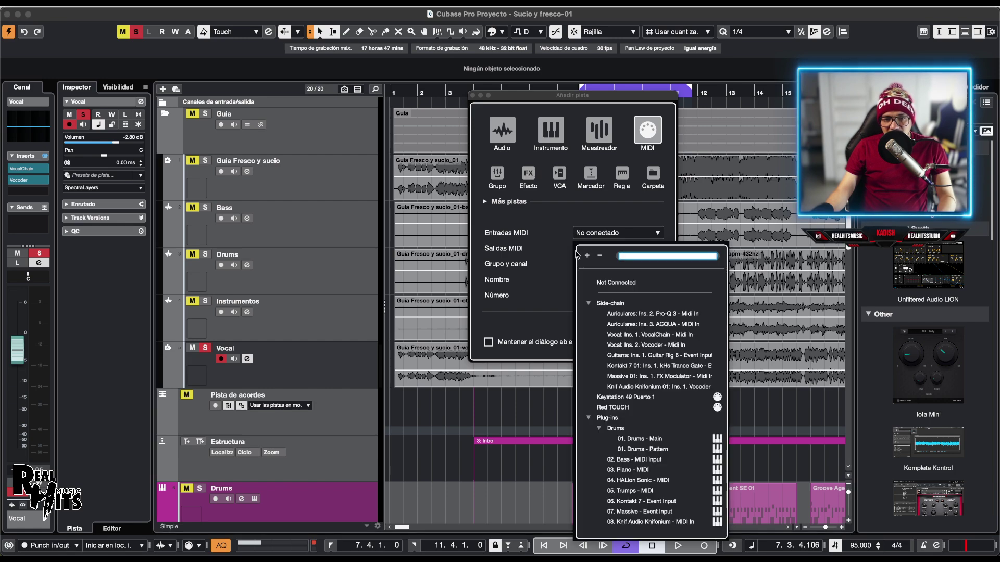
left_click(575, 252)
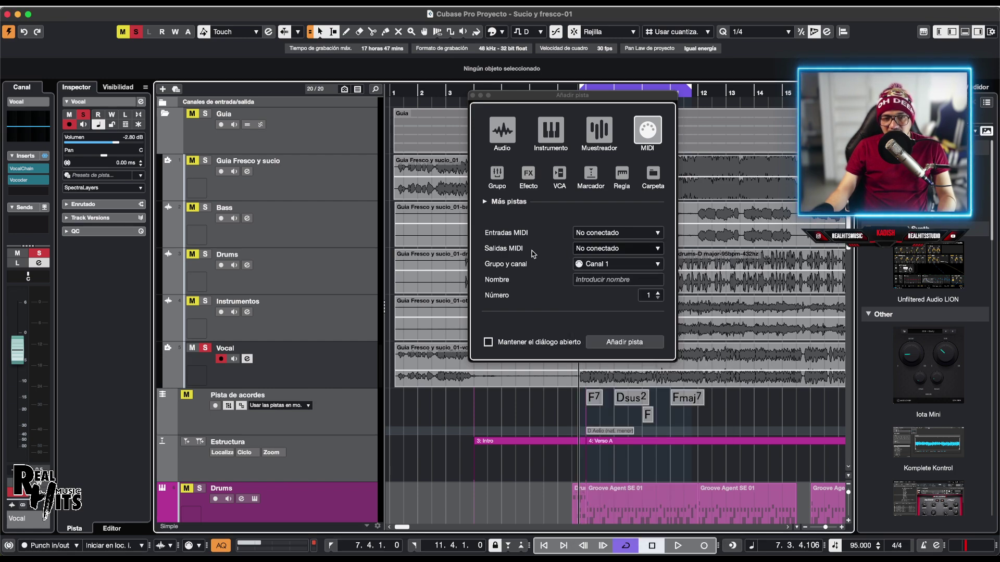
left_click(608, 249)
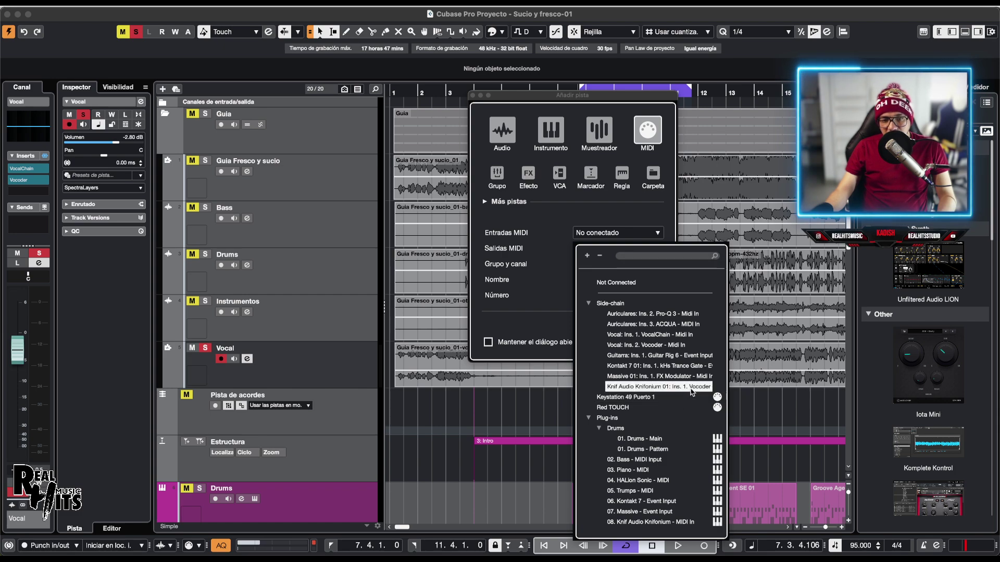
left_click(692, 387)
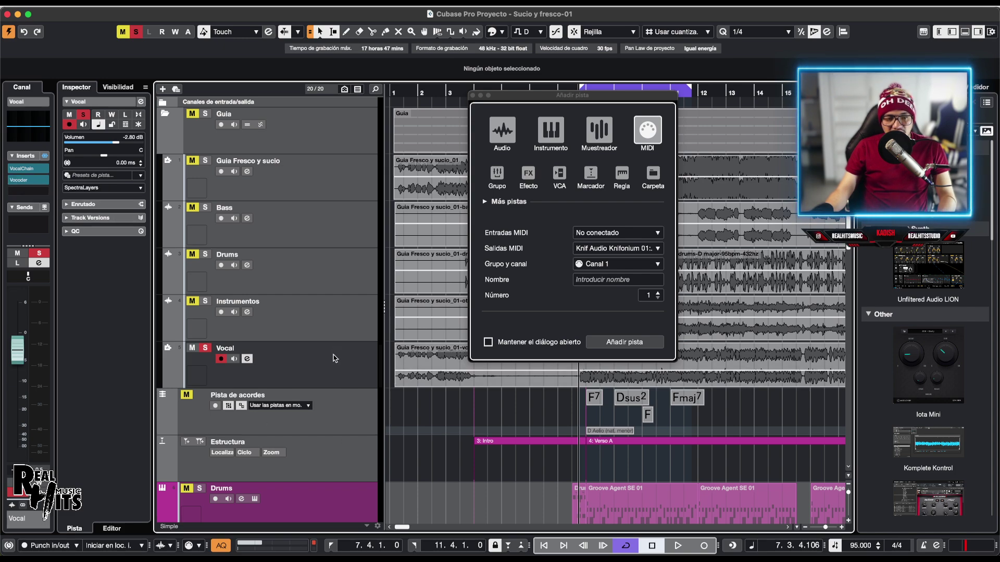
scroll(335, 358, "down", 10)
scroll(349, 401, "up", 12)
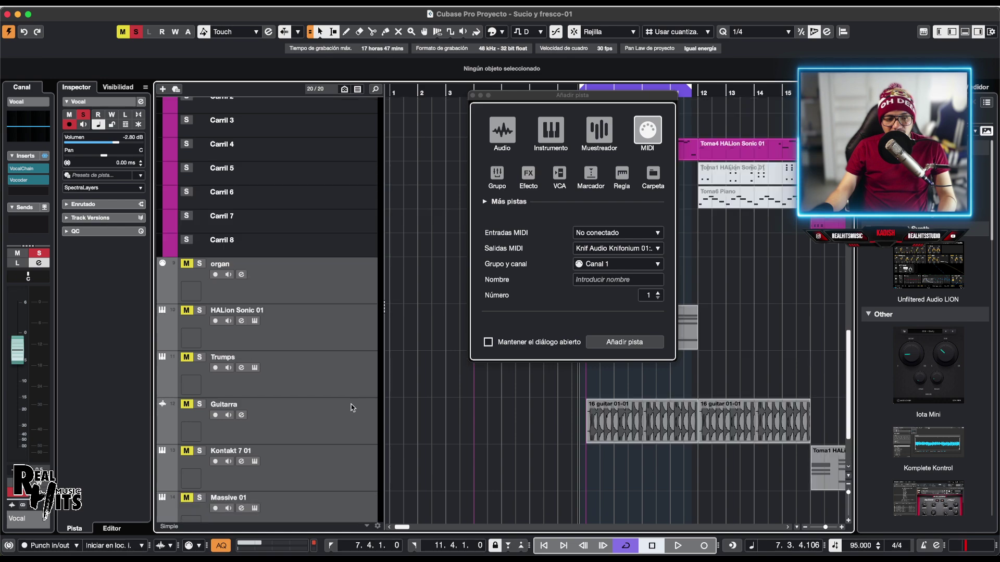
scroll(353, 408, "up", 3)
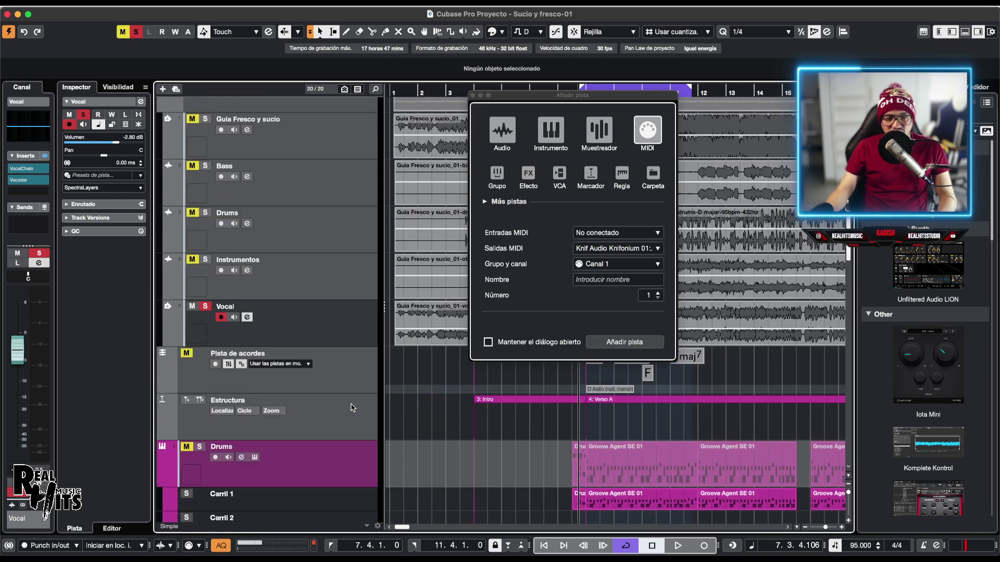
scroll(446, 382, "up", 2)
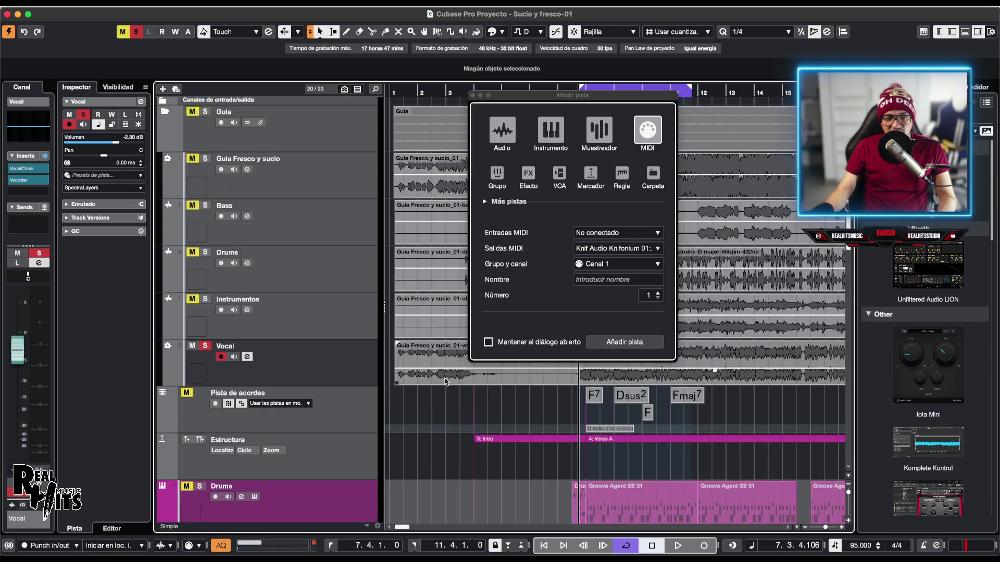
scroll(445, 381, "up", 1)
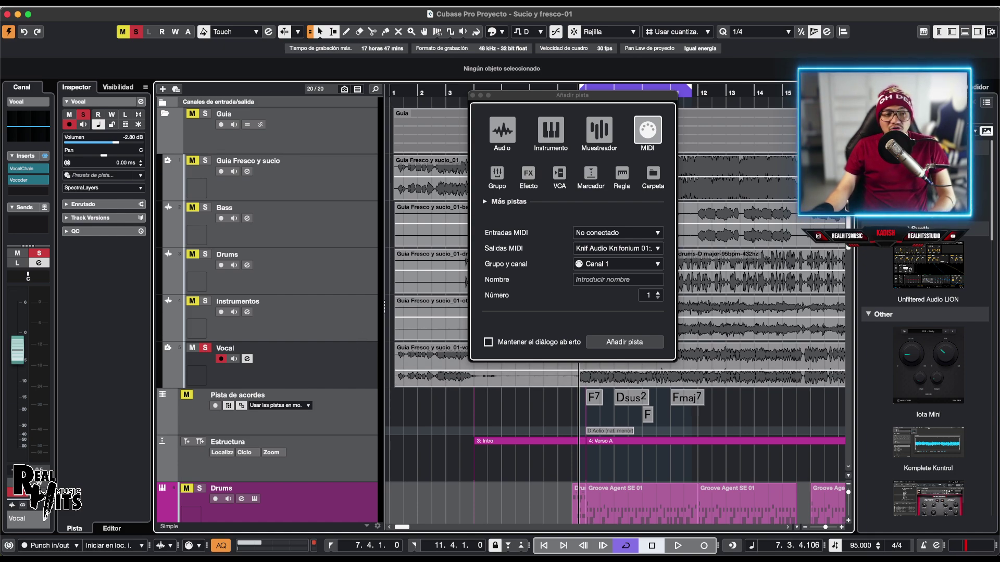
Step: Configure the new MIDI track with All MIDI Inputs, output Vocal: Ins. 2. Vocoder and channel Cualquiera
key("Return")
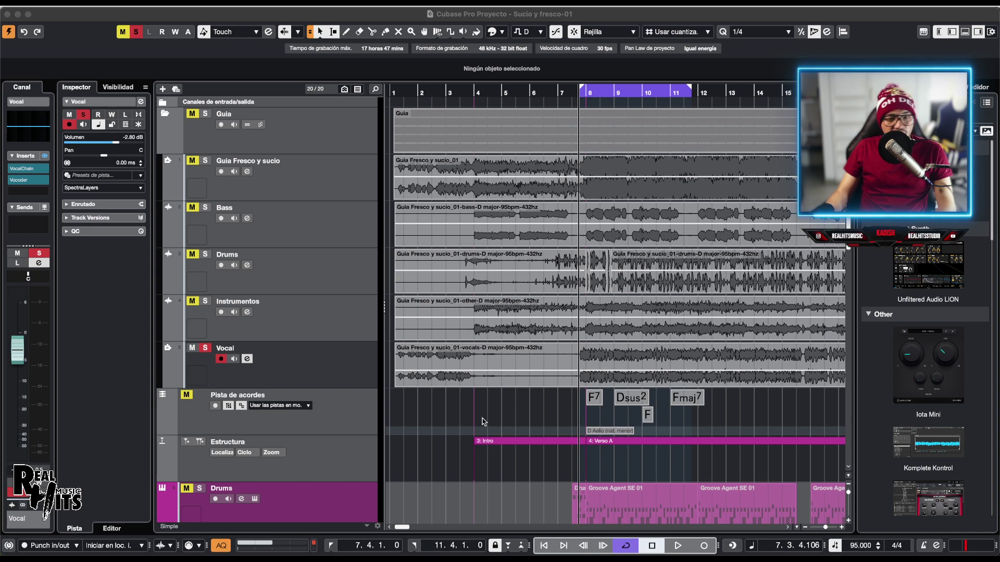
left_click(367, 368)
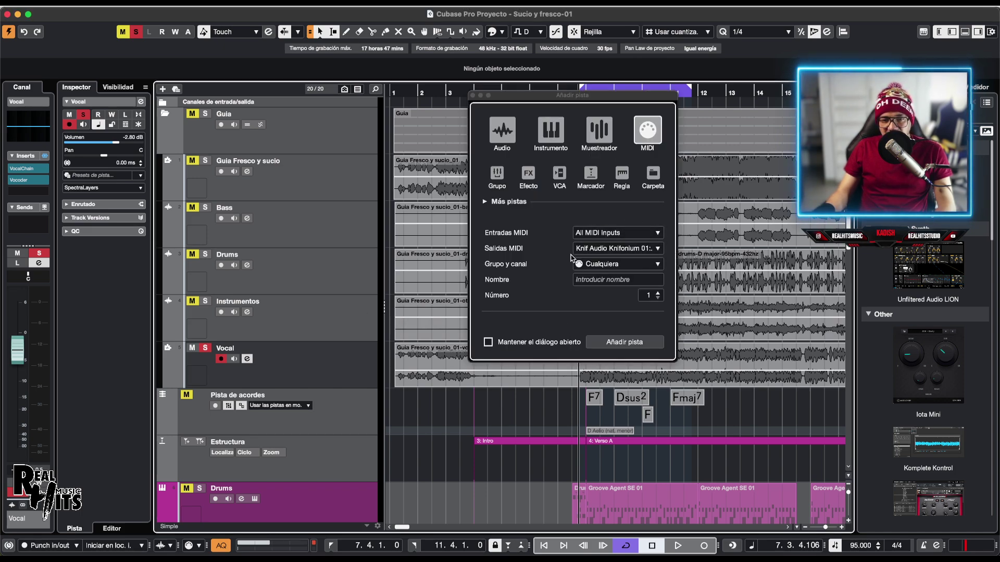
left_click(625, 249)
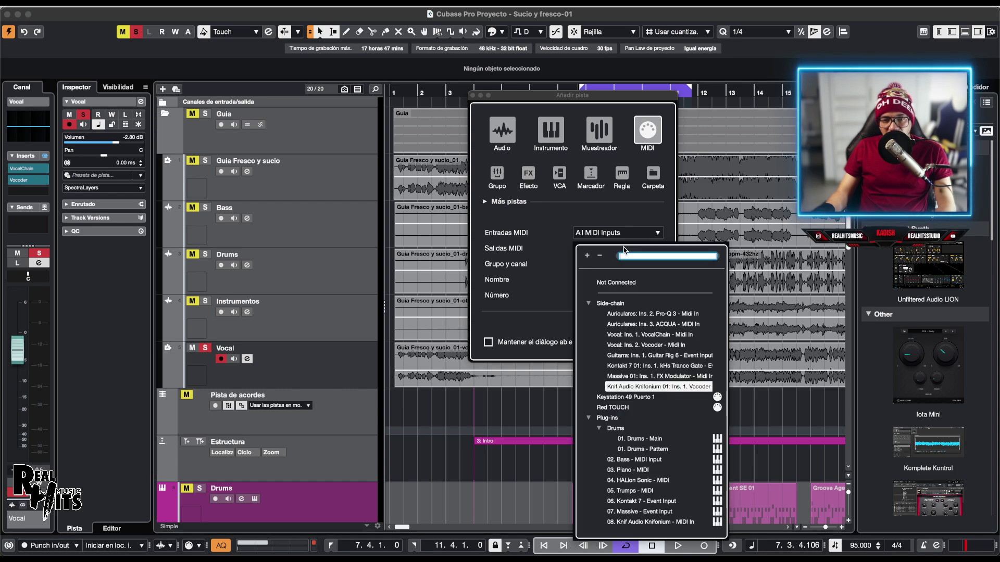
left_click(660, 346)
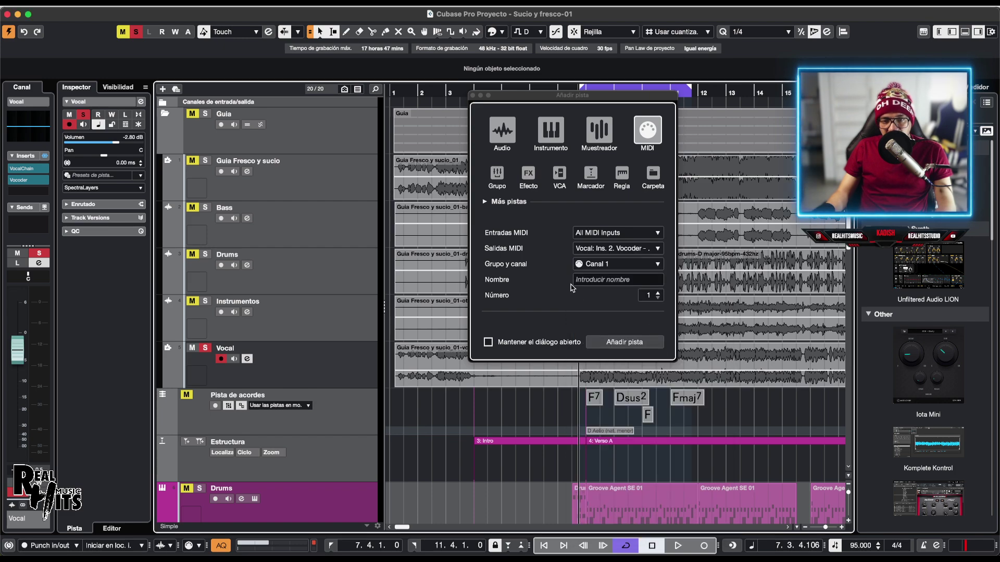
left_click(601, 265)
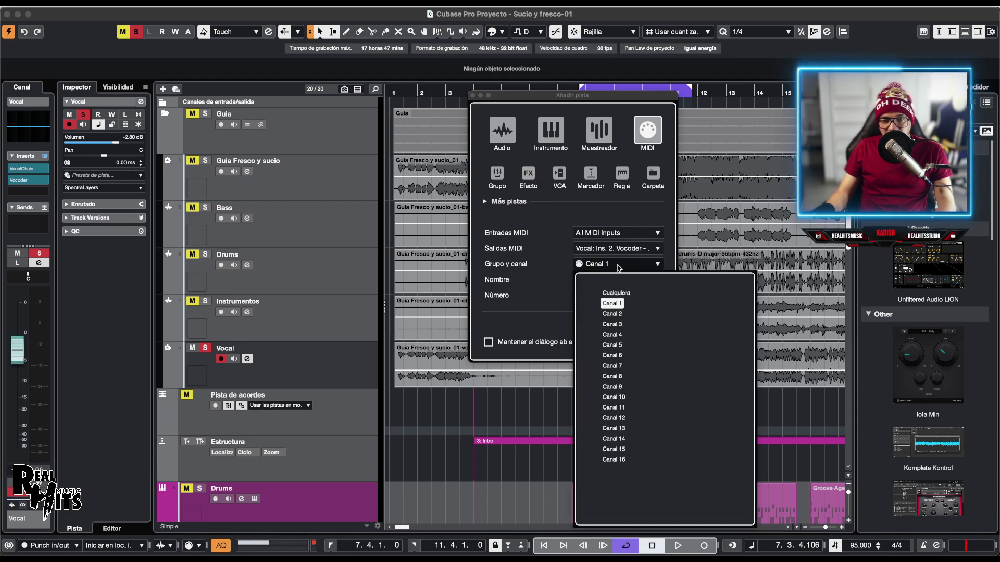
left_click(527, 268)
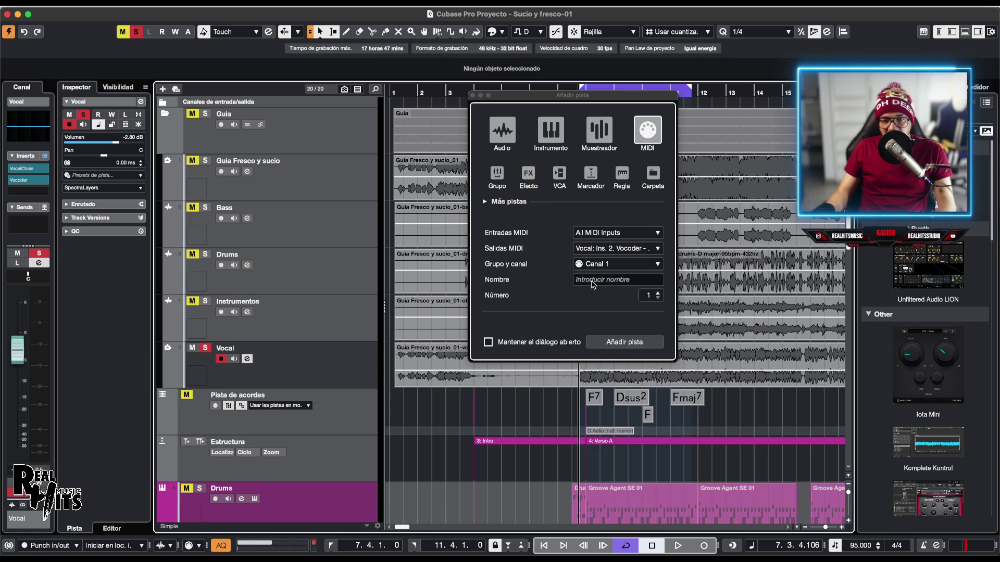
left_click(616, 264)
left_click(615, 293)
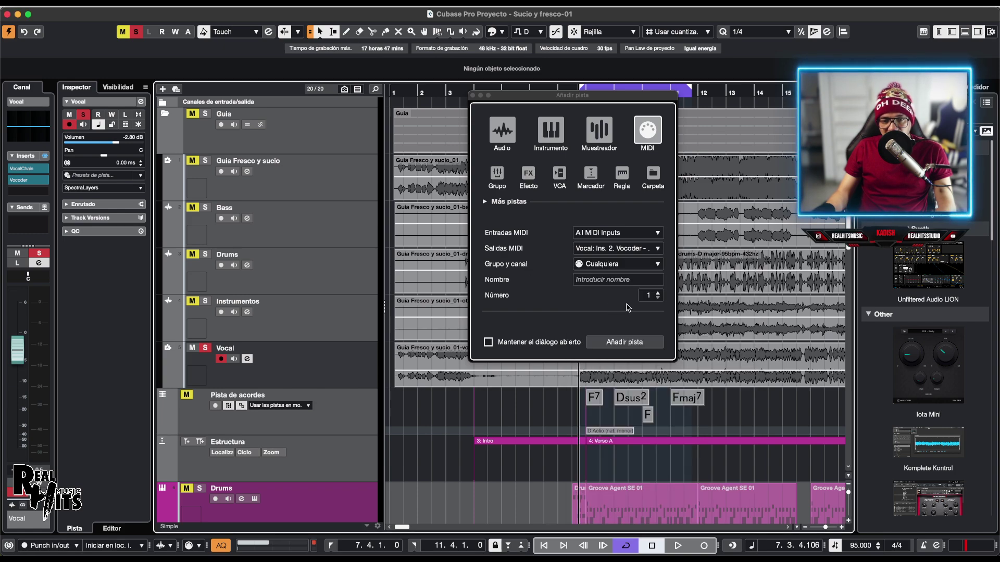
Step: Name the new MIDI track "notas vocoder" and add it to the project
left_click(603, 282)
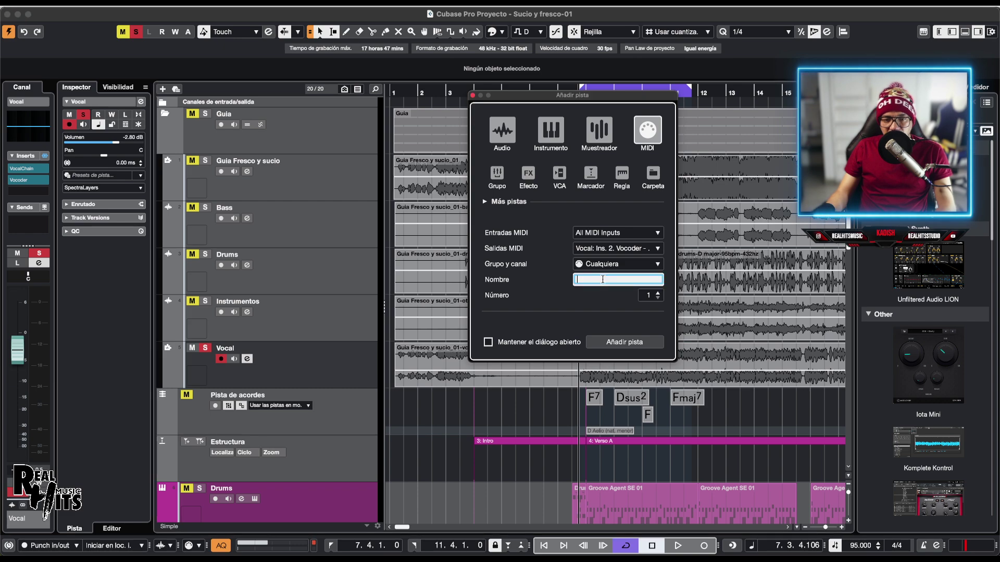
type("nota")
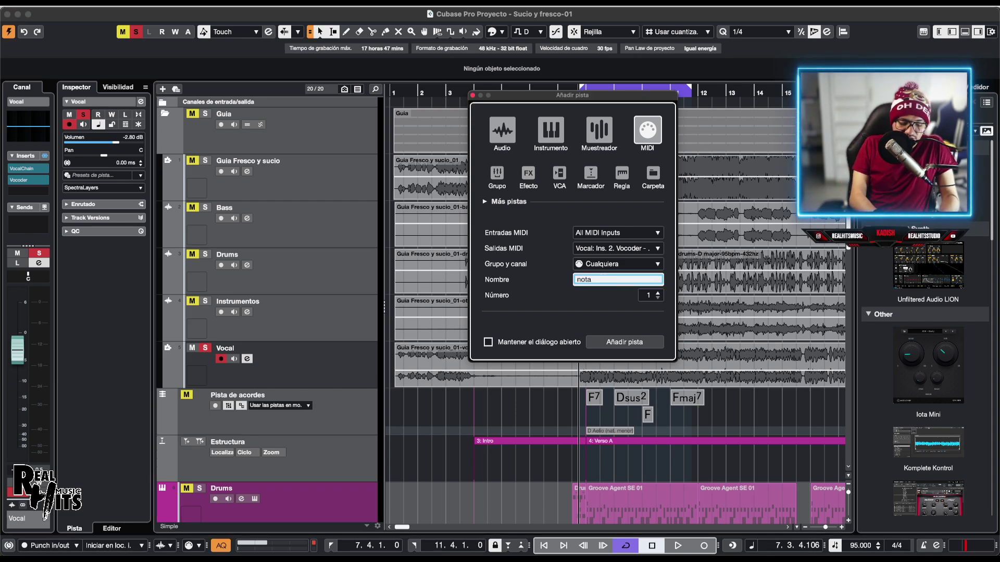
type("s vocoder")
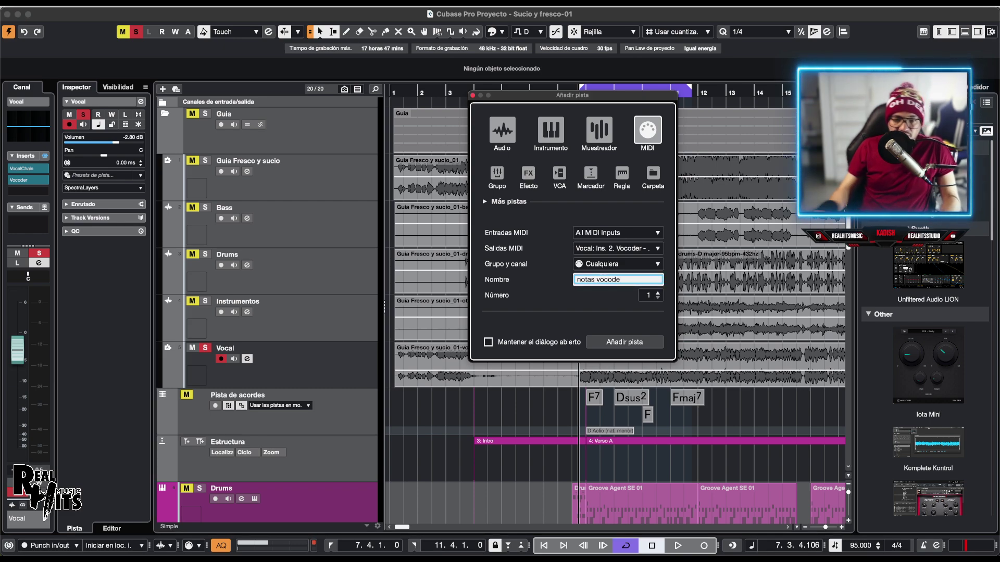
left_click(624, 342)
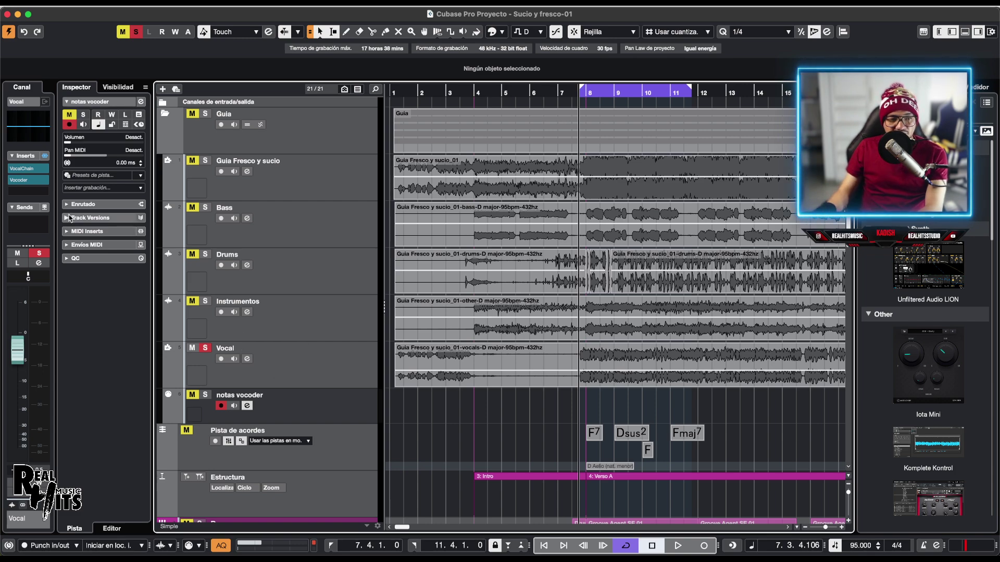
Step: Open the Vocoder insert of the Vocal track and set its MIDI source to External
left_click(29, 180)
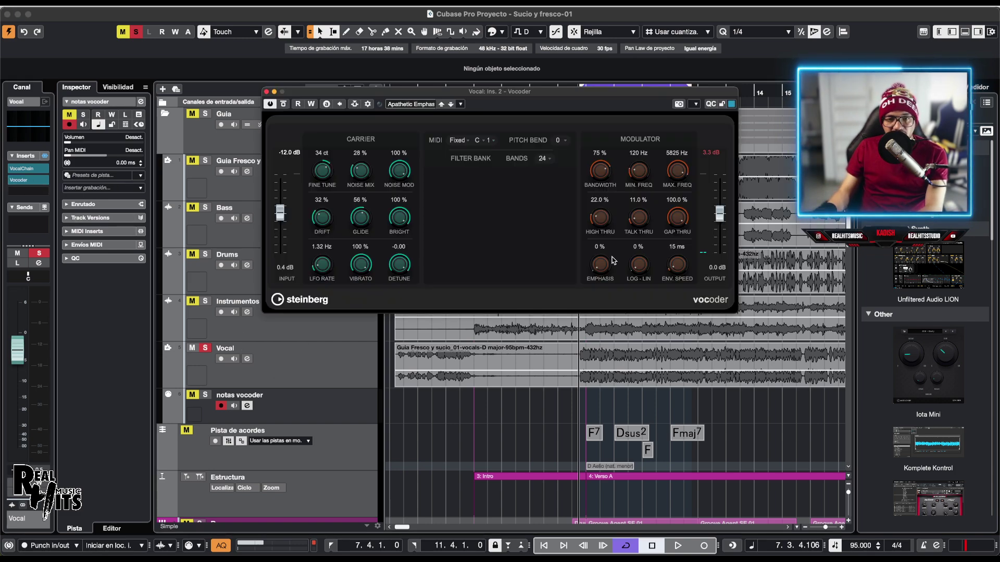
left_click(464, 144)
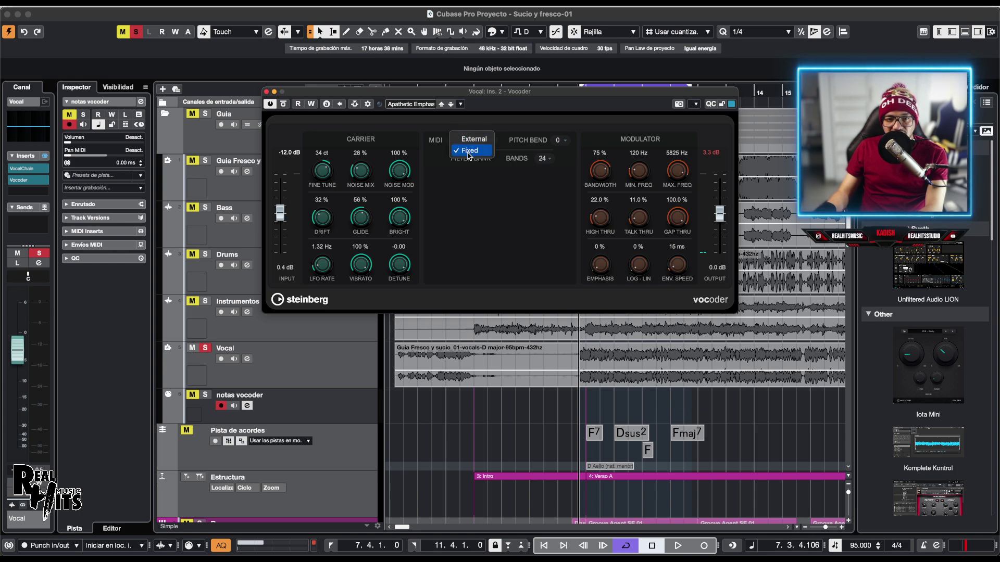
left_click(466, 136)
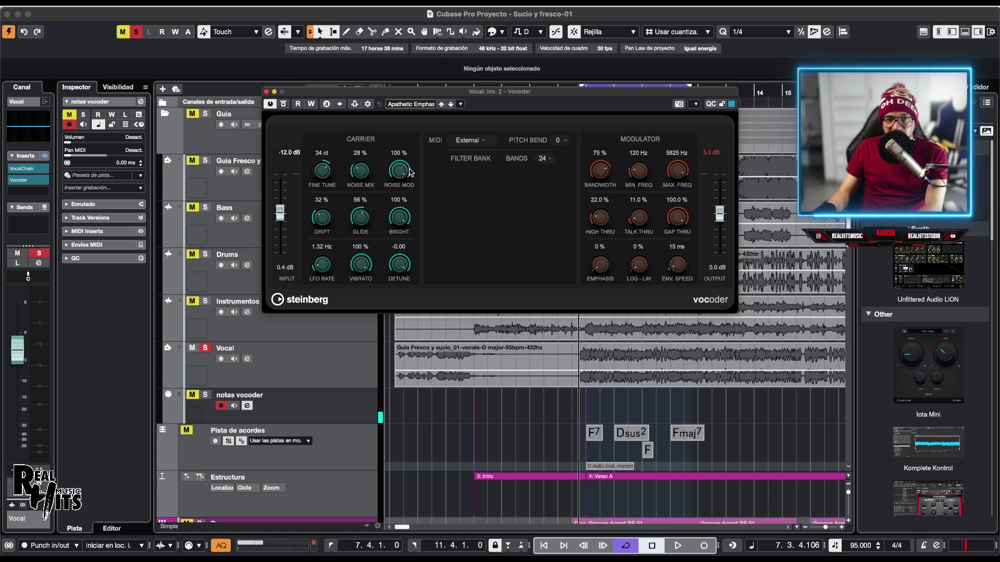
Step: Play back the vocal while the vocoder receives notes from the external MIDI track, and stop playback
left_click(379, 105)
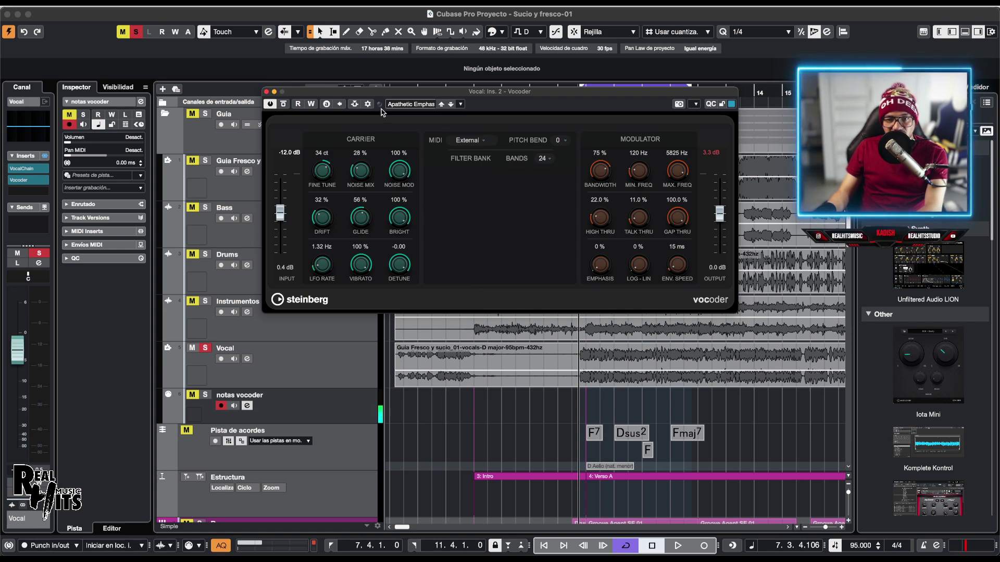
key("space")
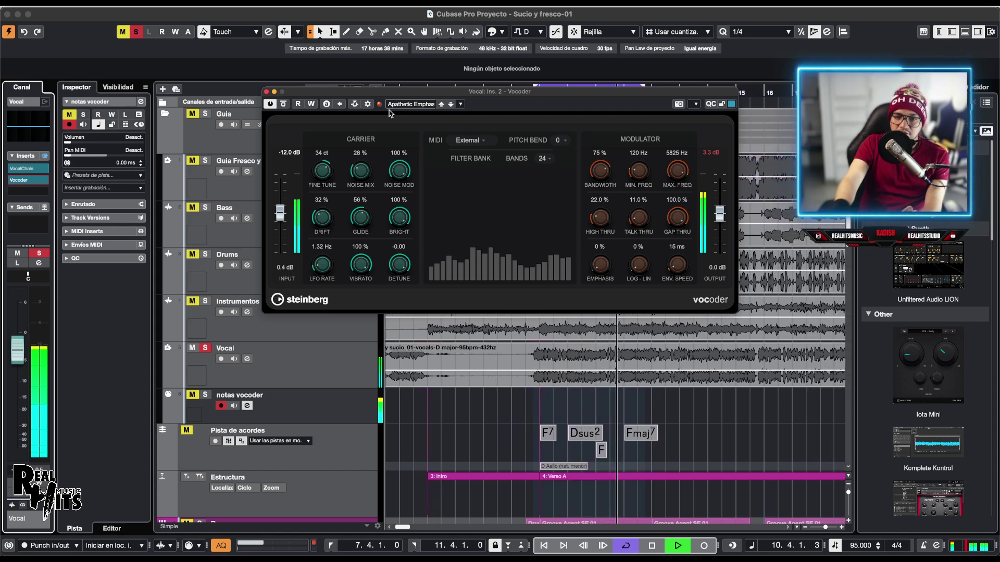
key("space")
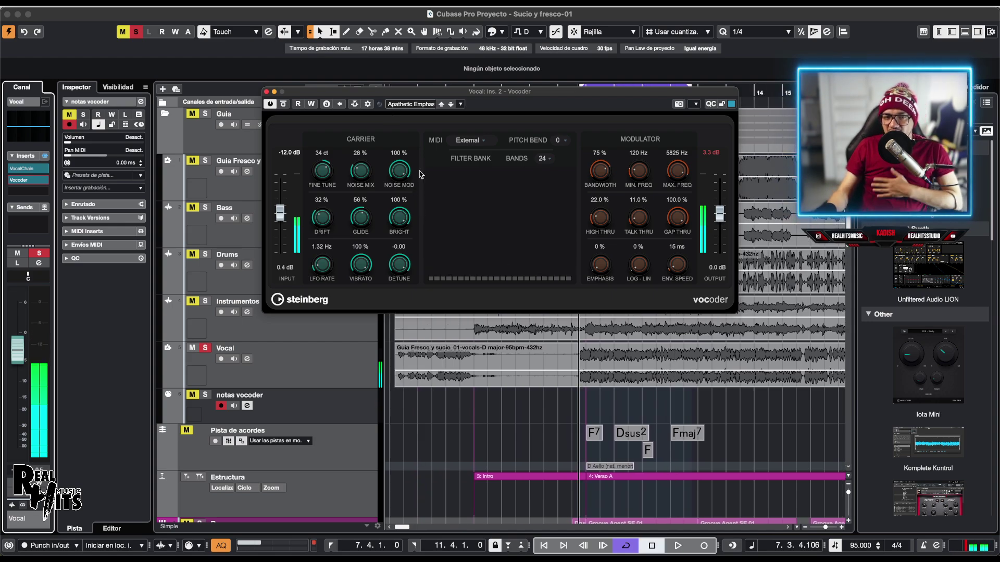